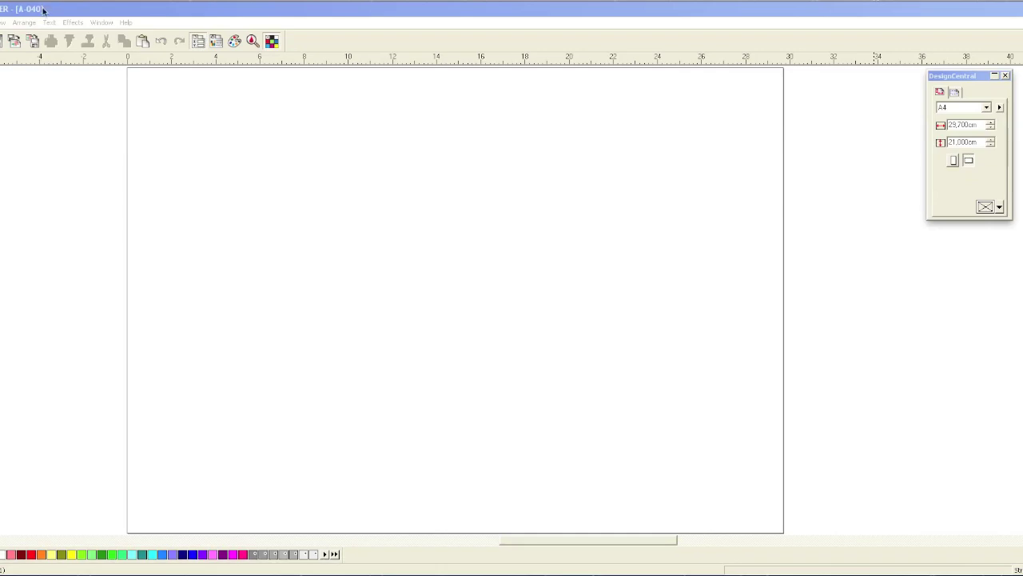
Import the Graphic1 file and place the artwork on the A4 page
left_click(1, 21)
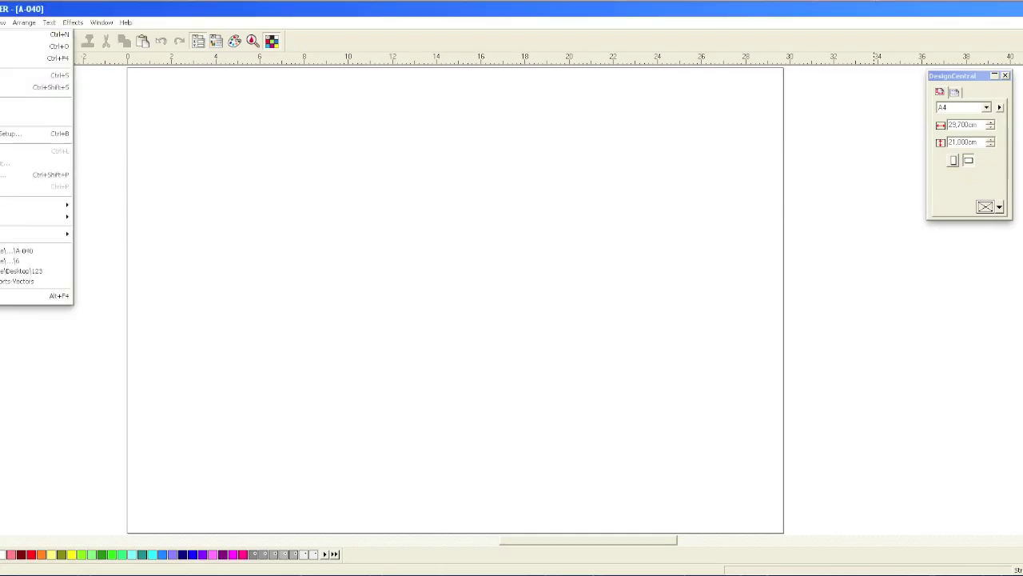
left_click(24, 112)
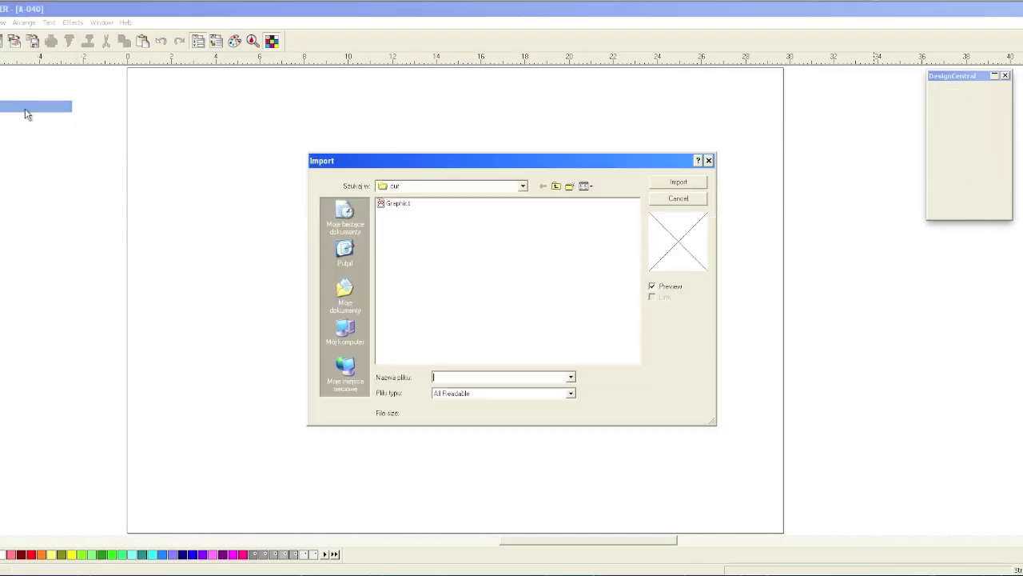
left_click(399, 204)
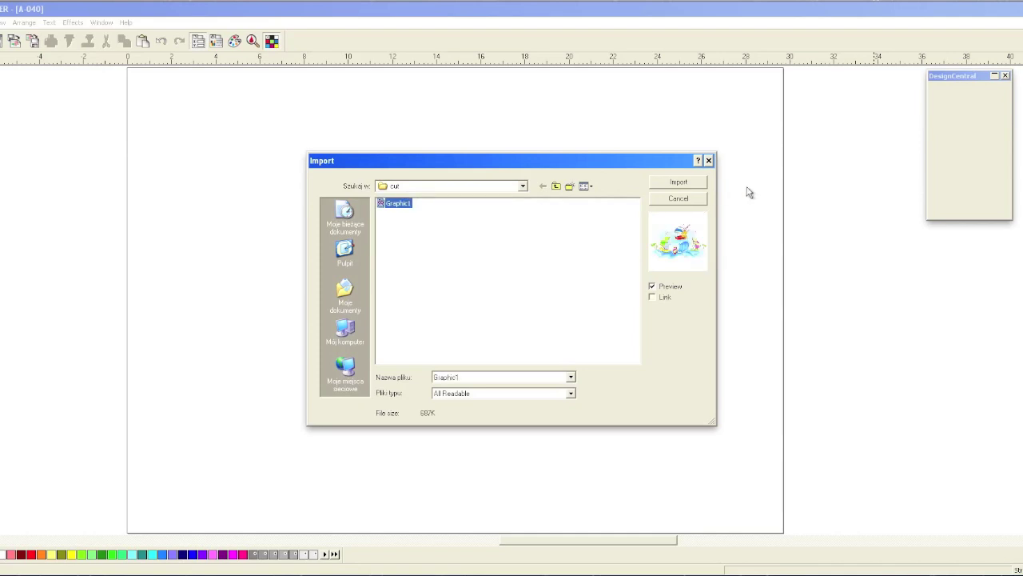
left_click(698, 187)
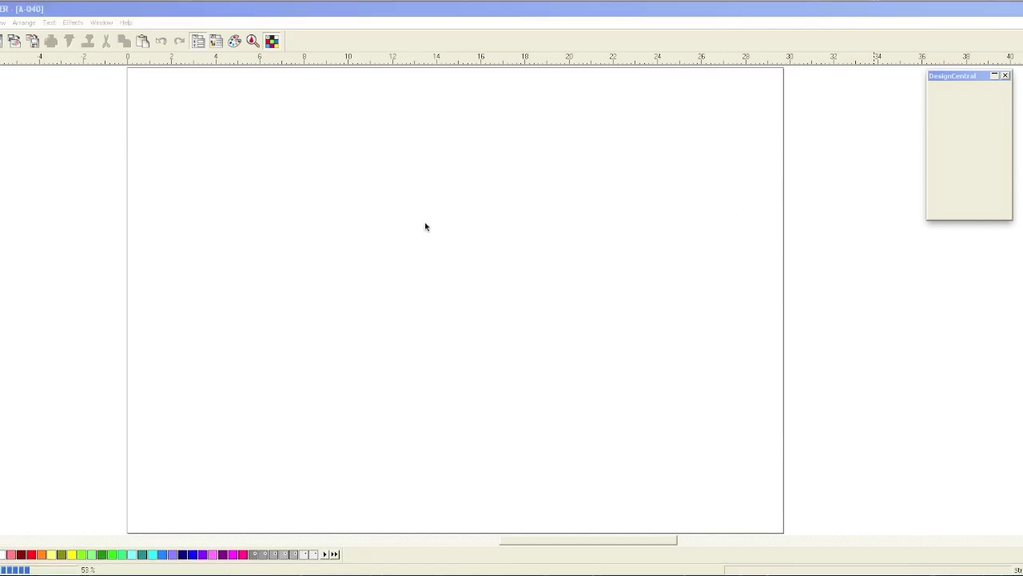
left_click(290, 201)
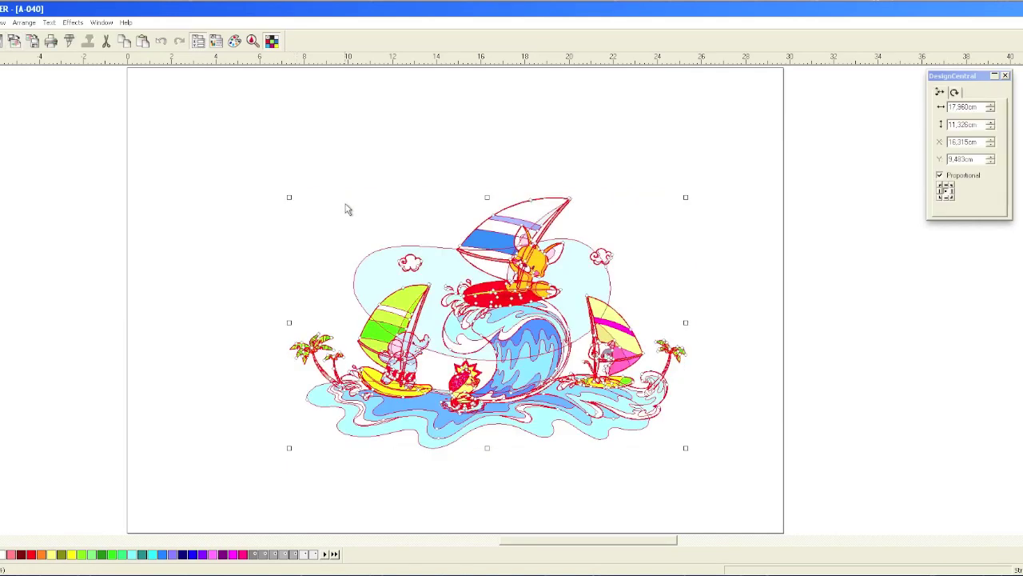
Move the imported artwork within the page and scale it proportionally to about 23.6 by 14.9 cm
left_click_drag(391, 260, 272, 210)
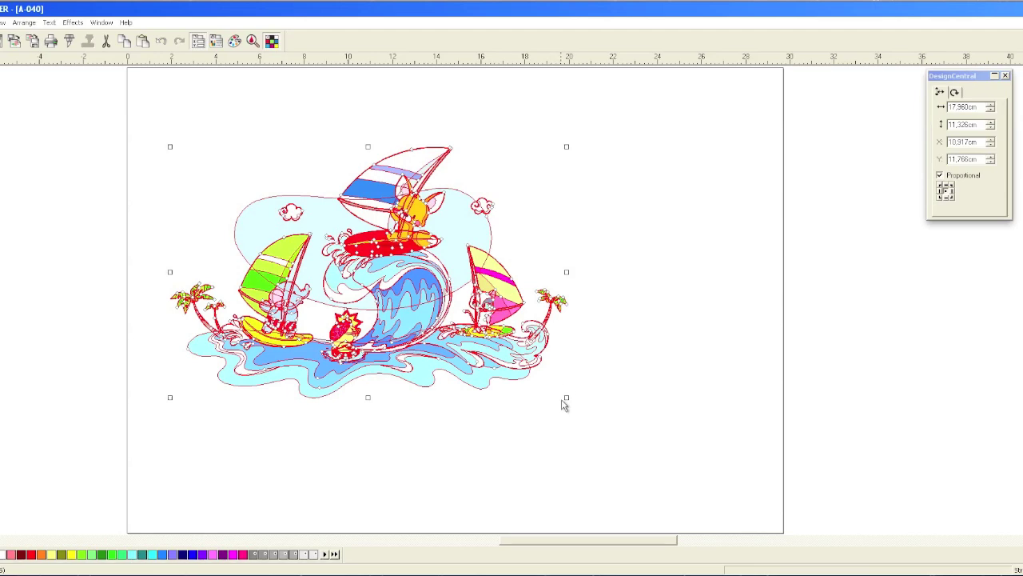
left_click_drag(566, 397, 731, 432)
left_click_drag(567, 320, 582, 293)
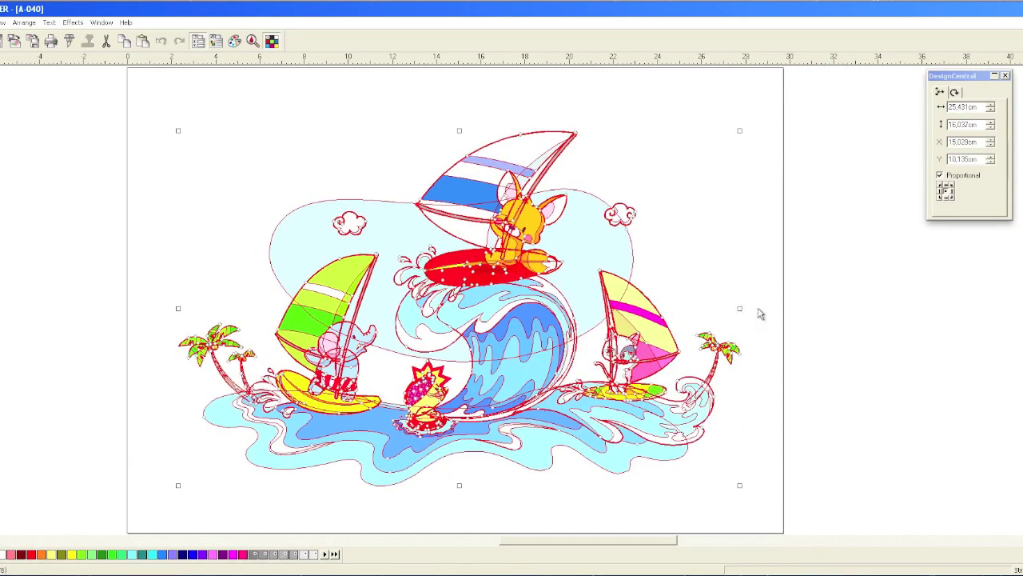
left_click_drag(740, 130, 701, 173)
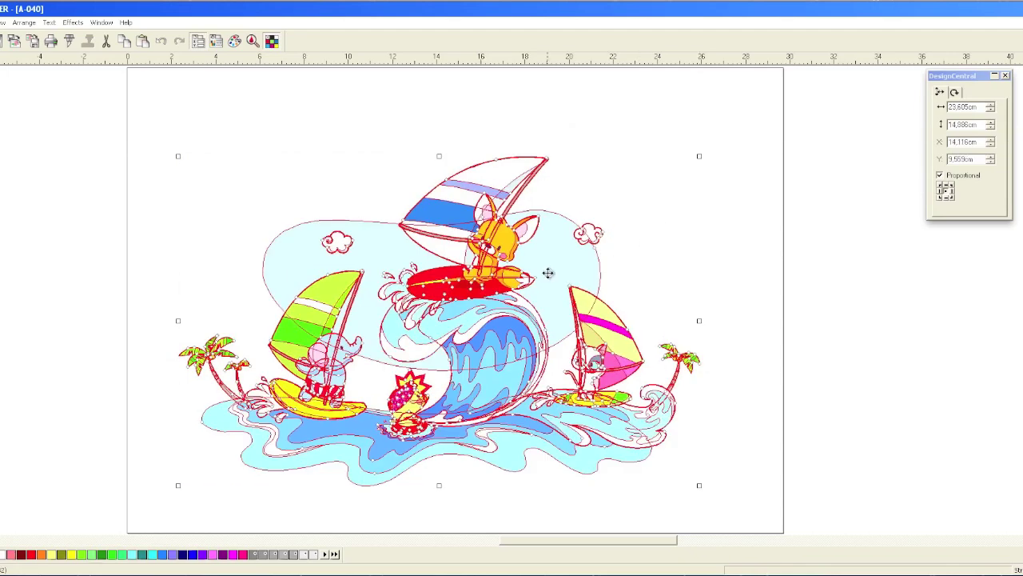
Reposition the artwork near the middle of the page, at about X 14.9 cm and Y 9.5 cm
left_click_drag(555, 272, 578, 270)
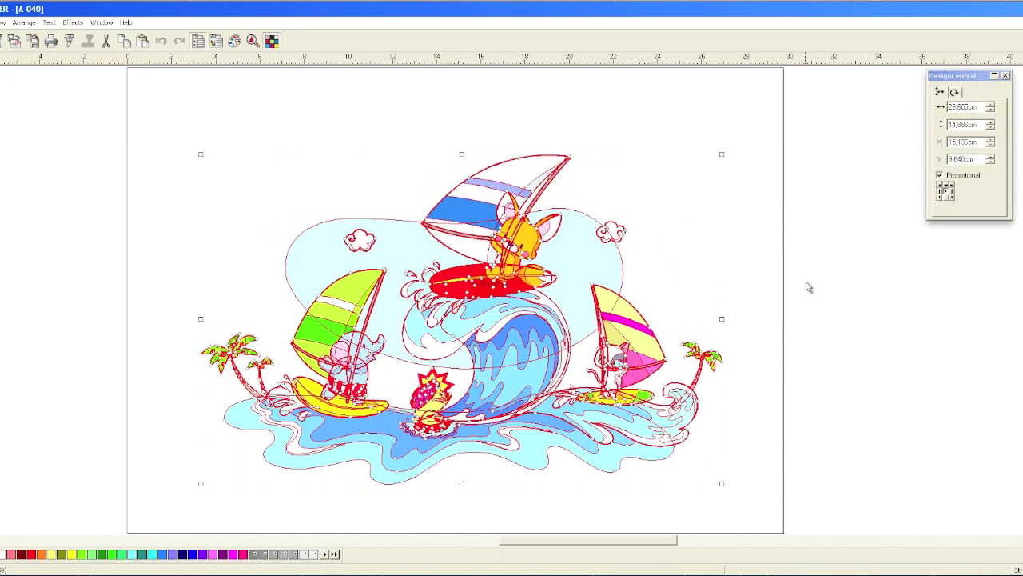
left_click(806, 283)
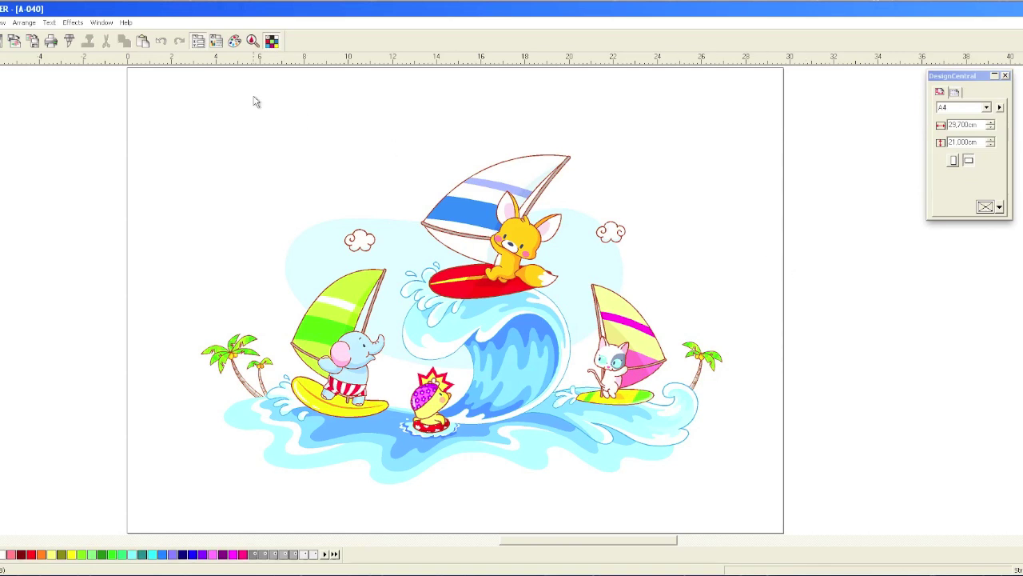
left_click(427, 233)
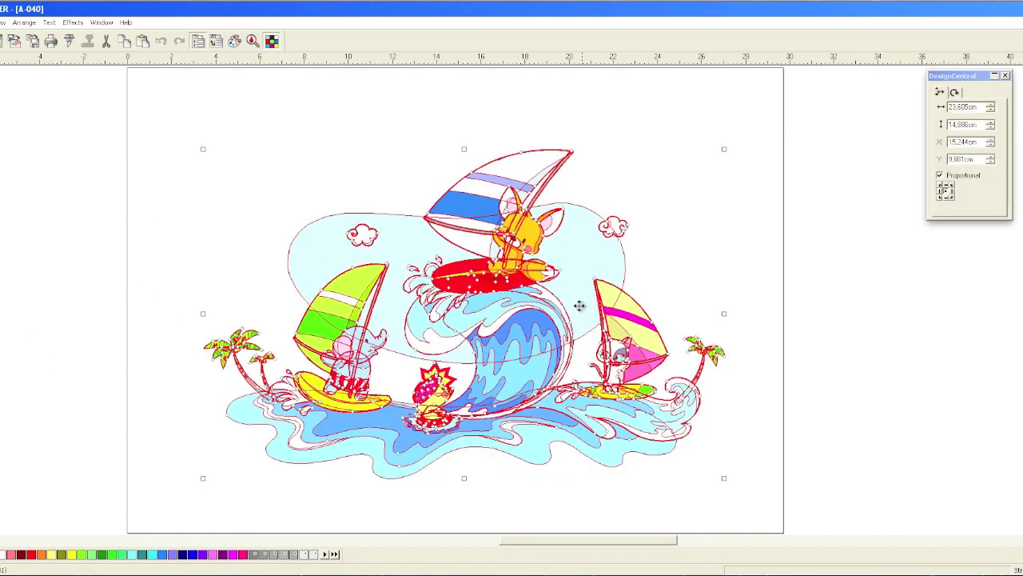
left_click_drag(575, 306, 573, 314)
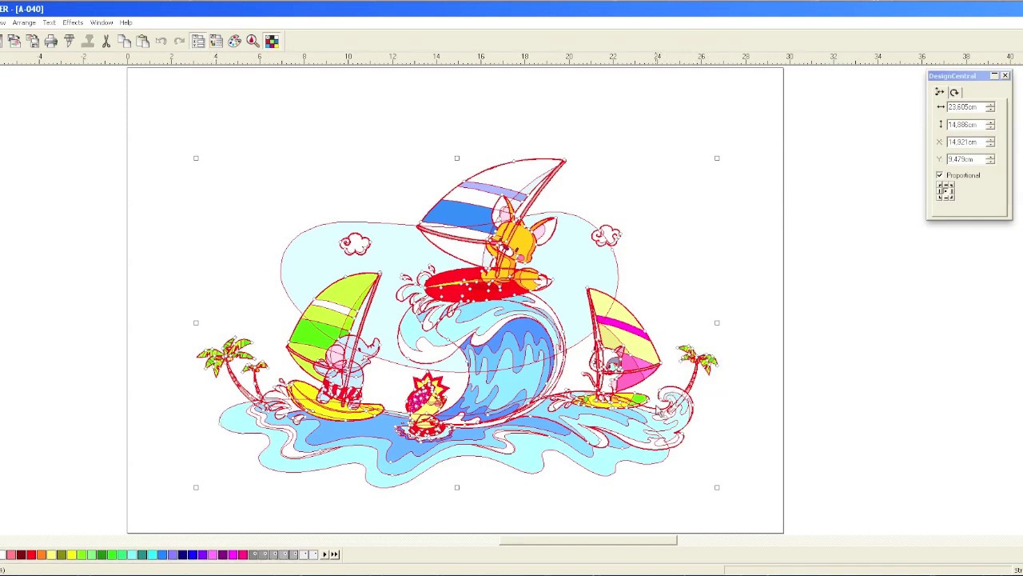
Try to create a contour cut around the artwork with Red as its colour
left_click(73, 23)
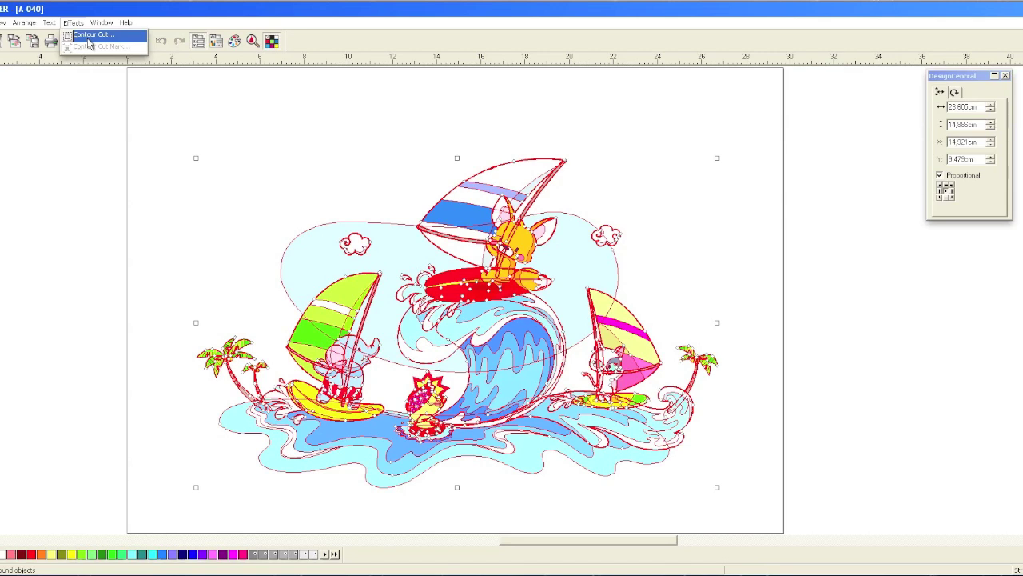
left_click(92, 37)
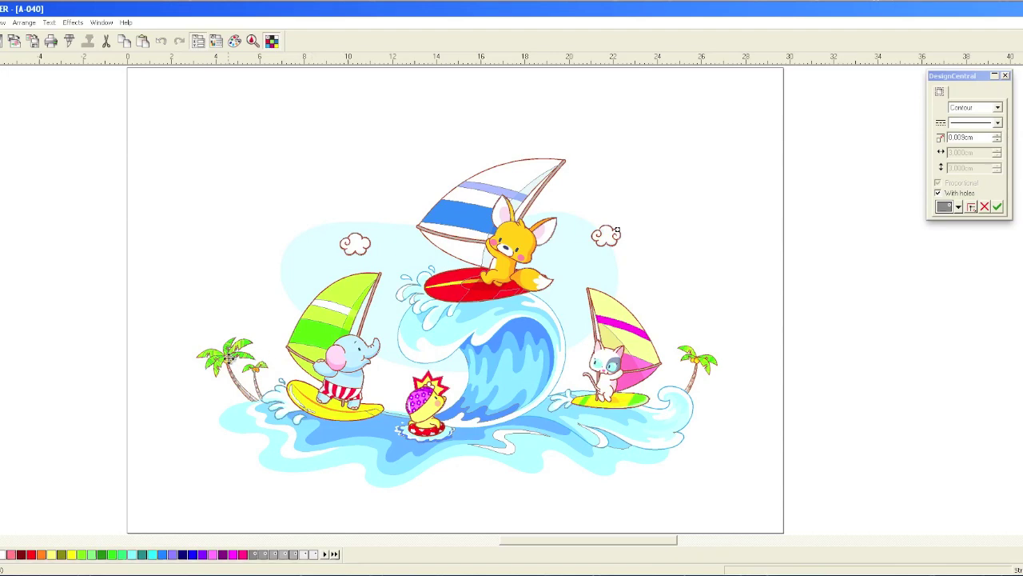
left_click(951, 207)
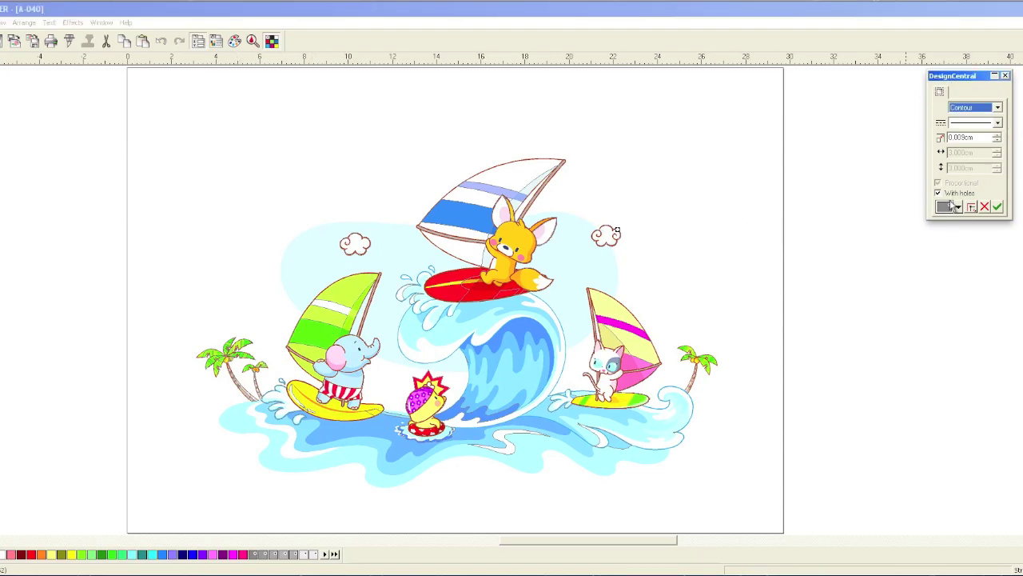
left_click(950, 207)
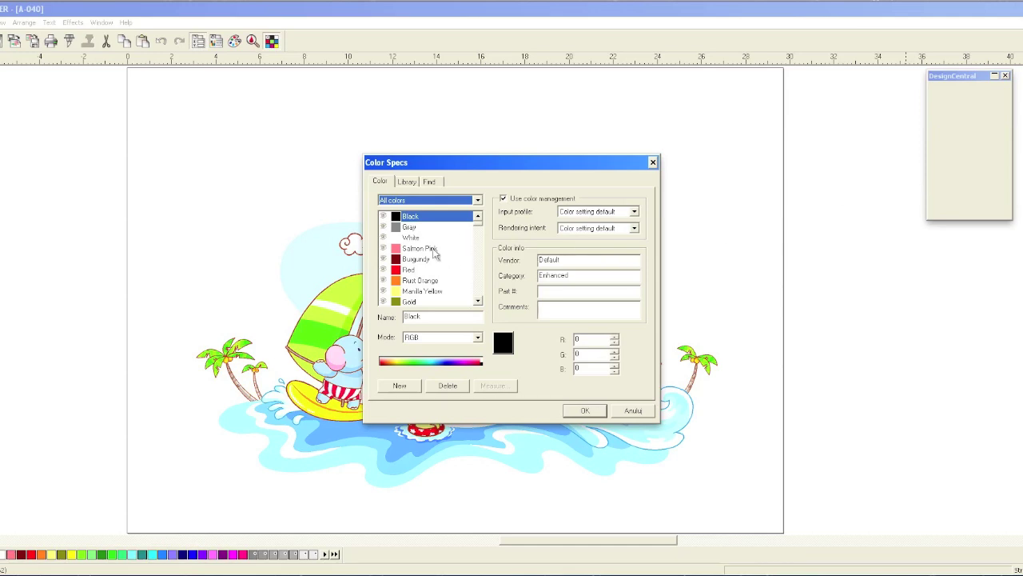
left_click(404, 270)
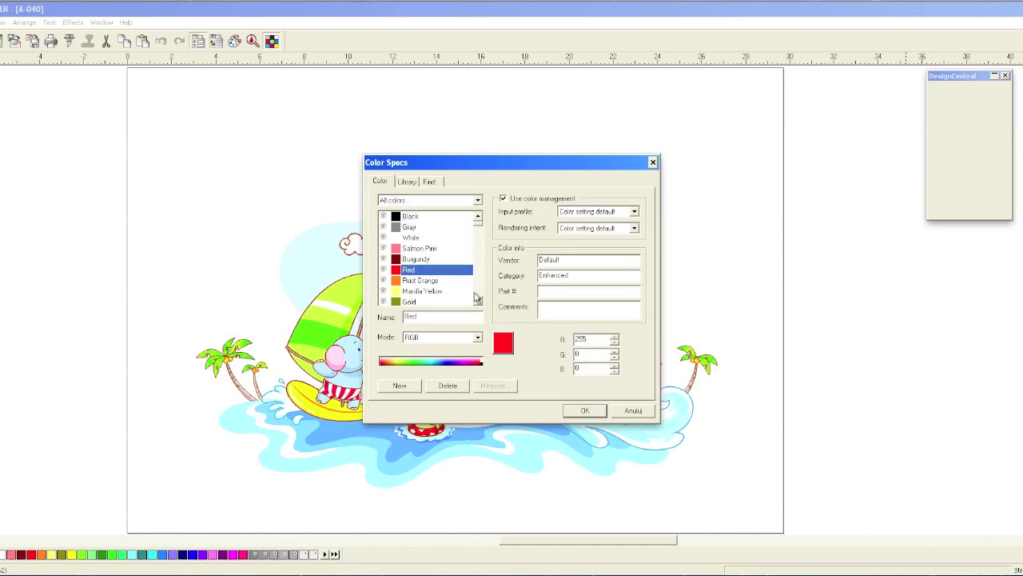
left_click(584, 410)
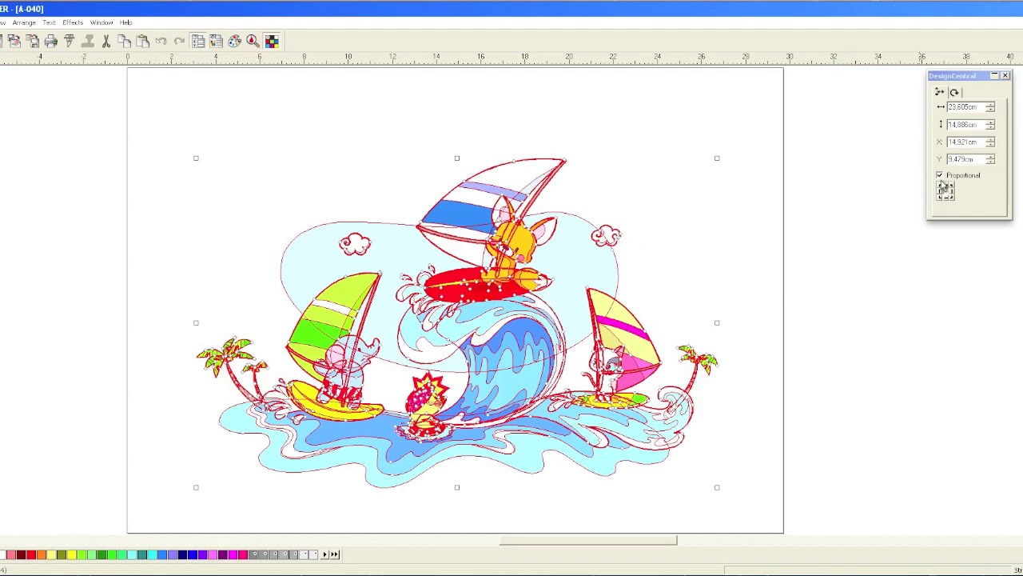
left_click(676, 212)
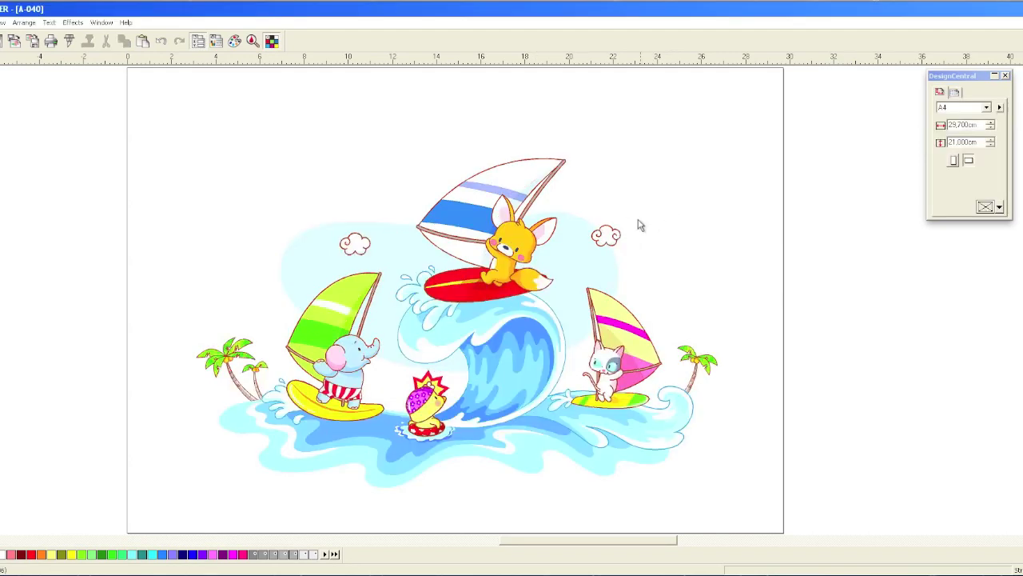
Apply a Contour Cut of type Contour to the whole artwork with an offset of 0.099 cm
left_click(583, 256)
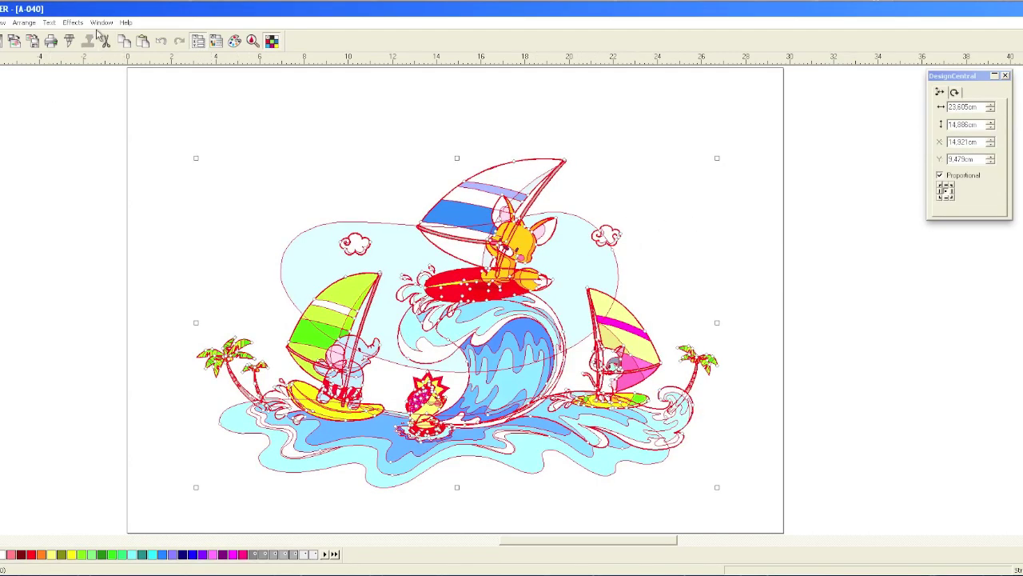
left_click(100, 24)
left_click(86, 35)
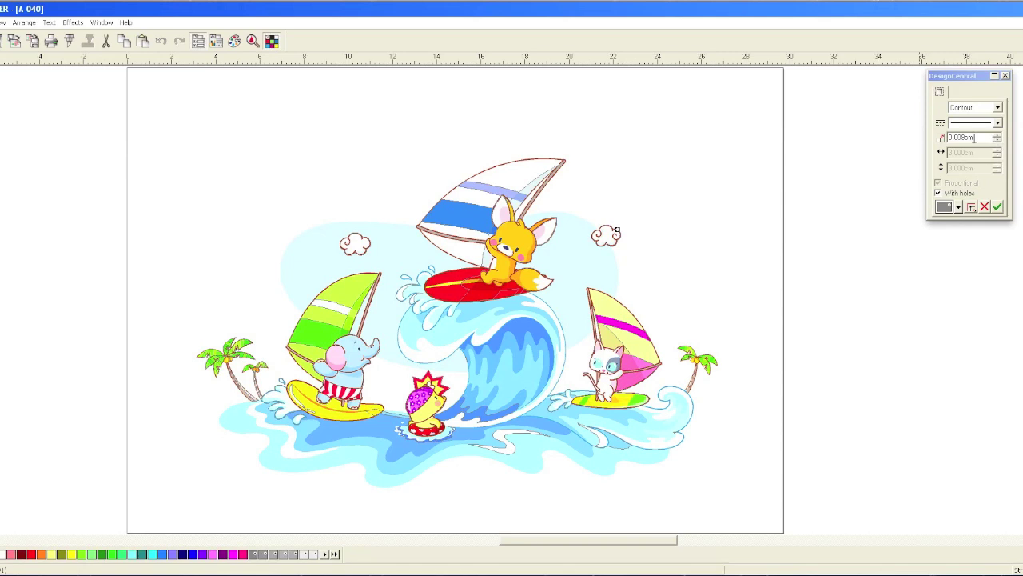
double_click(975, 138)
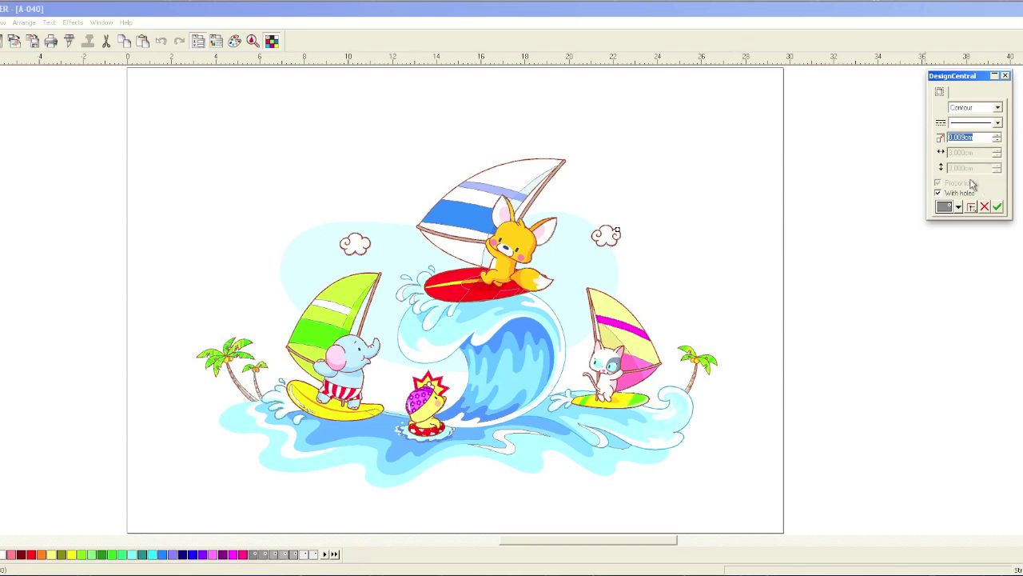
left_click(997, 137)
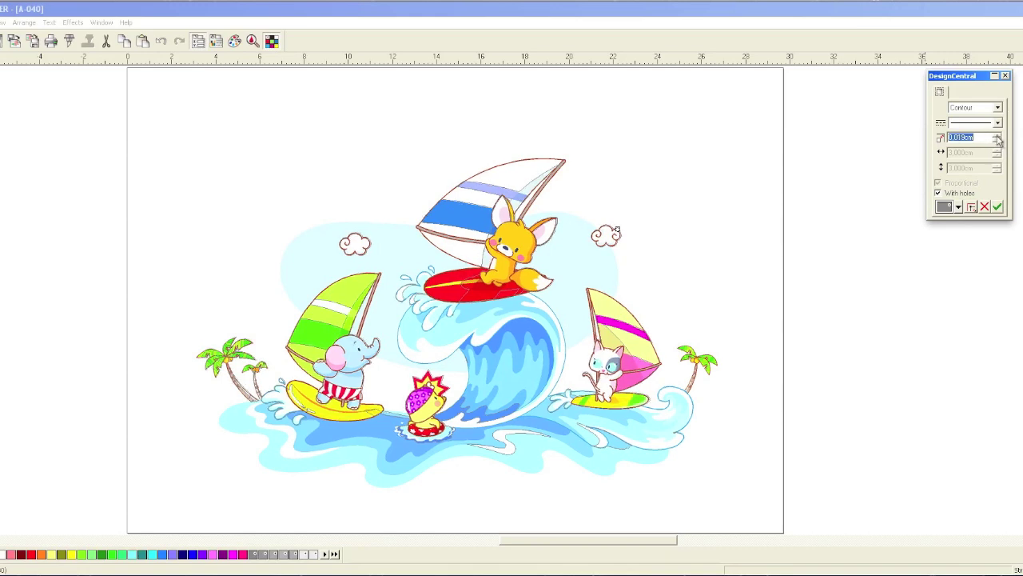
left_click(998, 138)
left_click(998, 138)
left_click(997, 137)
left_click(997, 138)
left_click(998, 137)
left_click(997, 138)
left_click(998, 138)
left_click(997, 138)
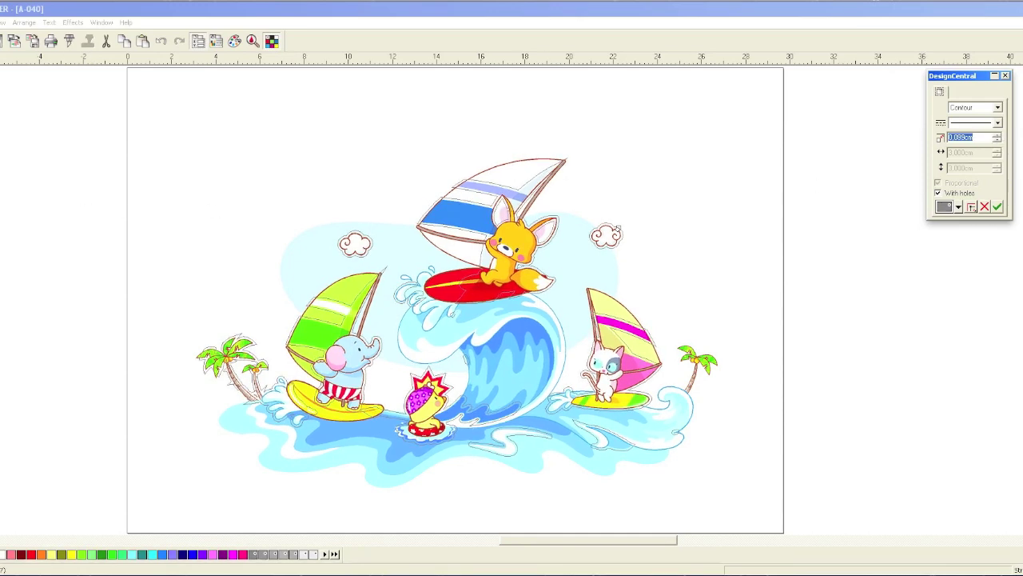
Compare the contour with and without holes, leaving the With holes option turned off
left_click(16, 226)
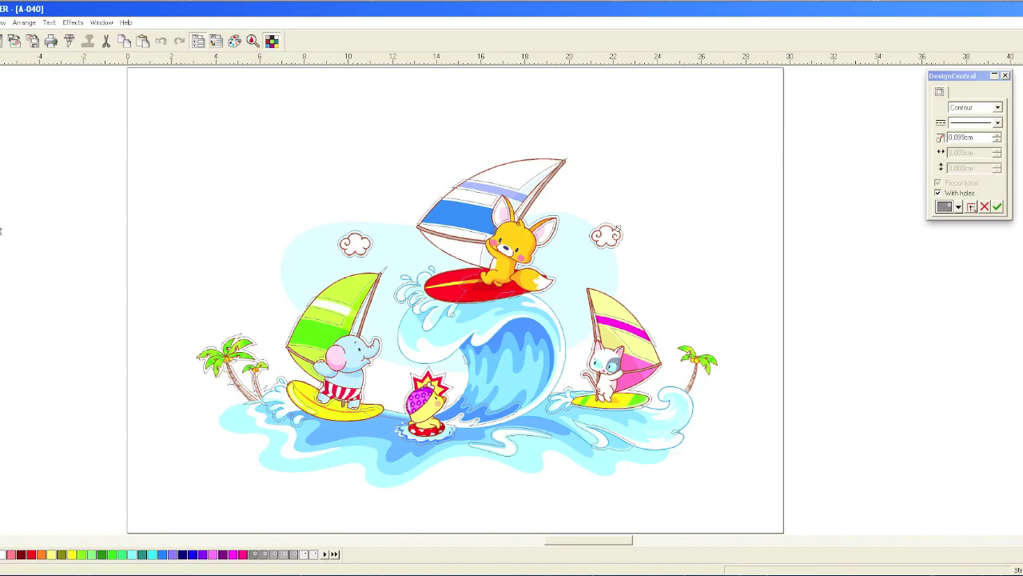
scroll(17, 226, "up", 1)
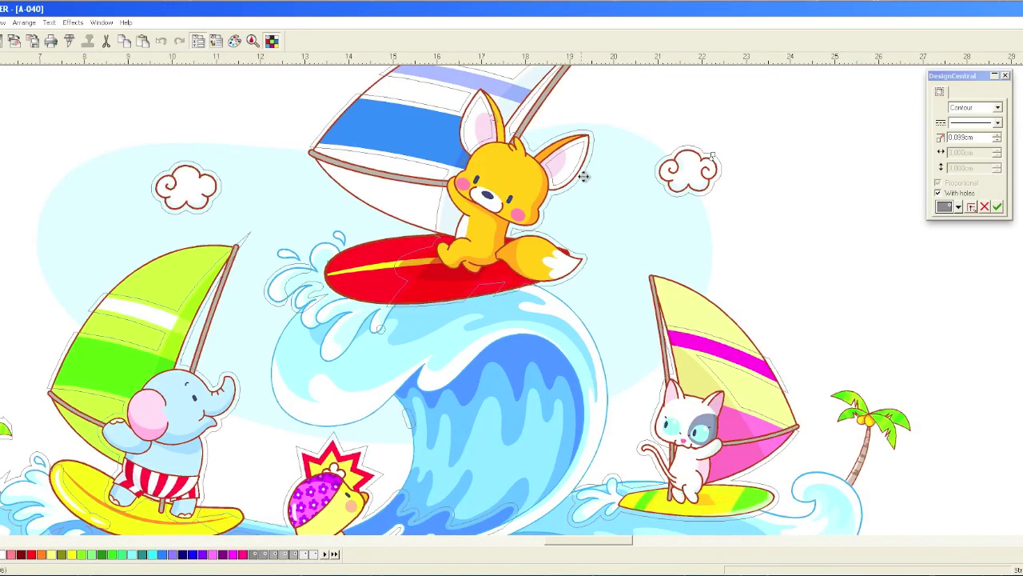
left_click(938, 193)
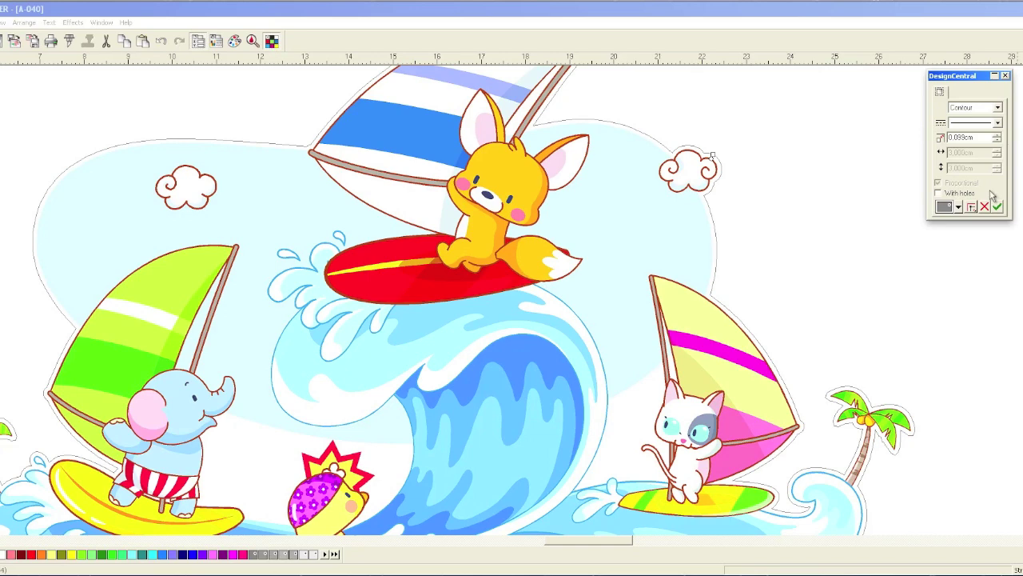
left_click(938, 192)
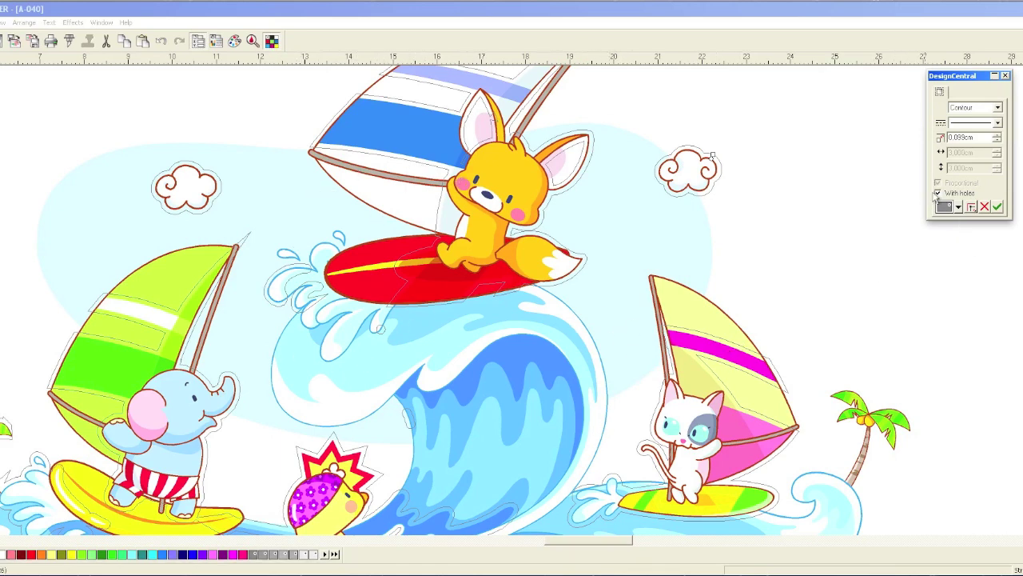
left_click(939, 193)
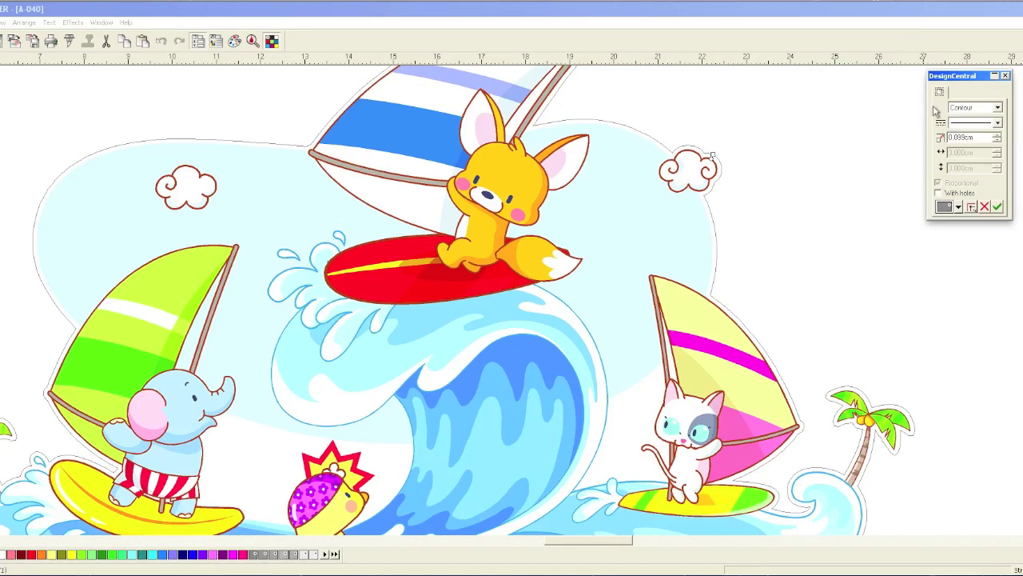
Reduce the contour offset to -0.021 cm so the cut line runs inside the artwork's edge
left_click(996, 141)
left_click(997, 144)
left_click(997, 144)
left_click(997, 144)
left_click(996, 144)
left_click(997, 144)
left_click(997, 144)
left_click(997, 144)
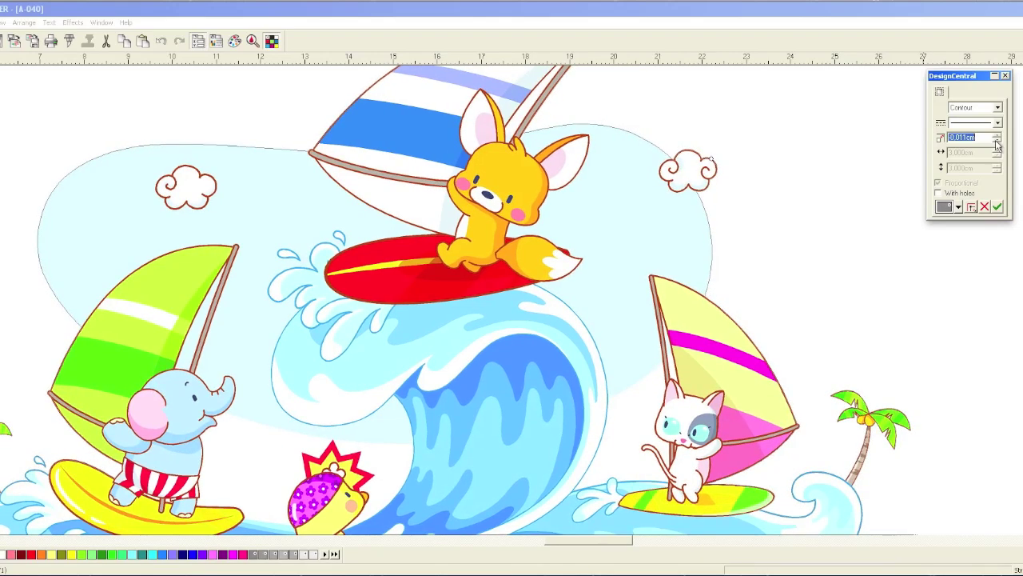
left_click(997, 141)
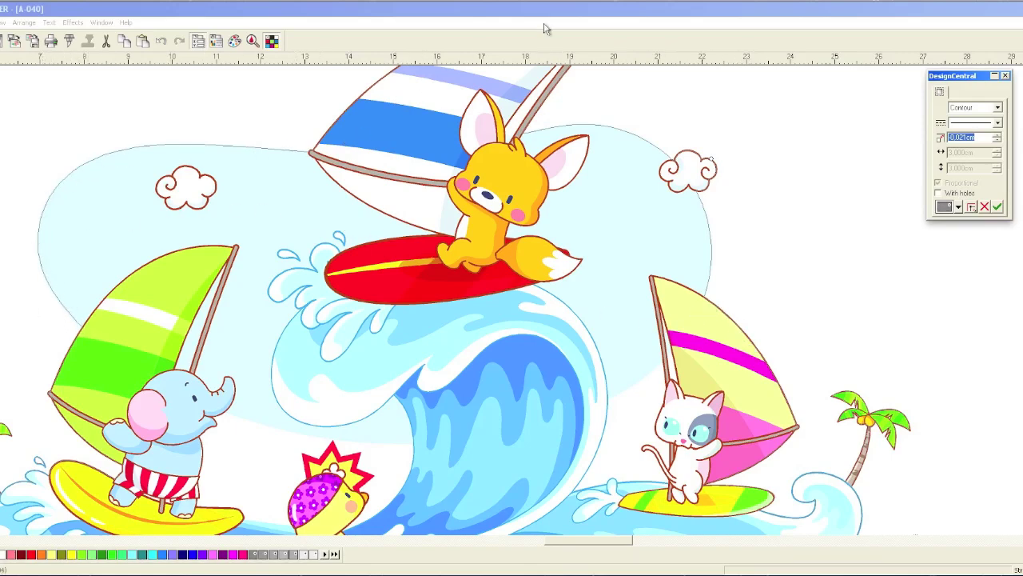
Set the contour offset to 0.029 cm
left_click(998, 141)
left_click(998, 136)
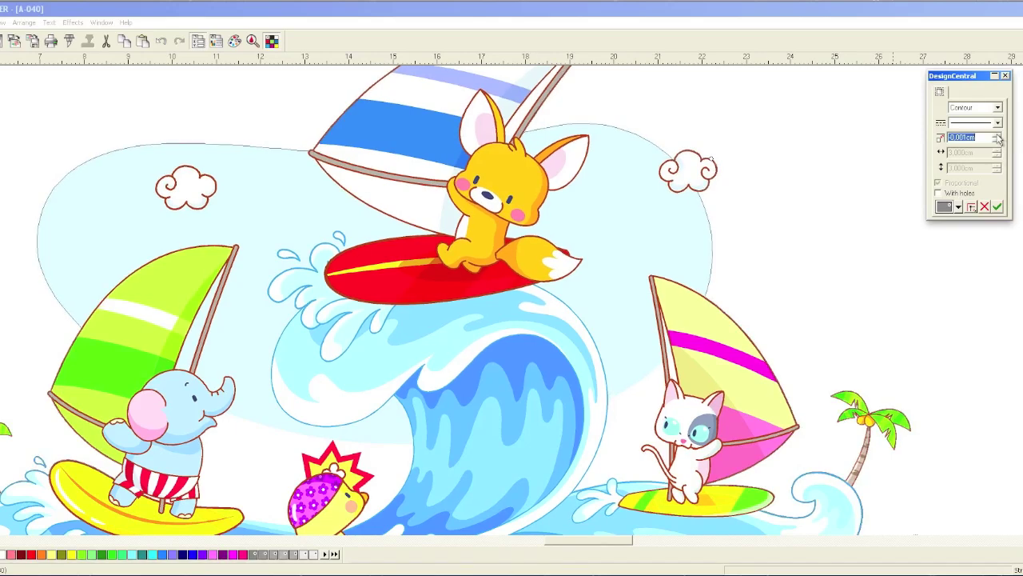
left_click(997, 136)
left_click(997, 136)
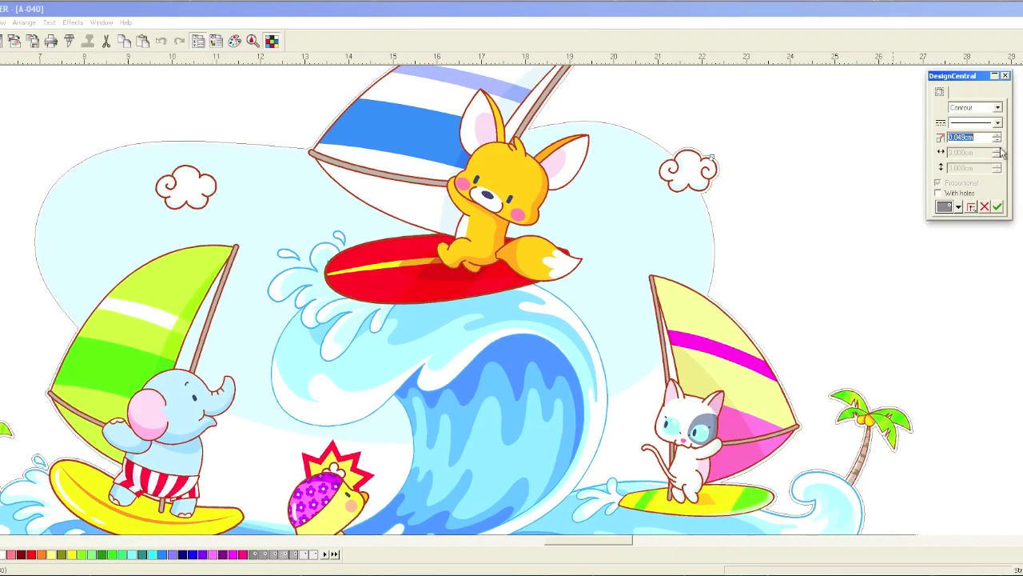
left_click(998, 140)
left_click(998, 141)
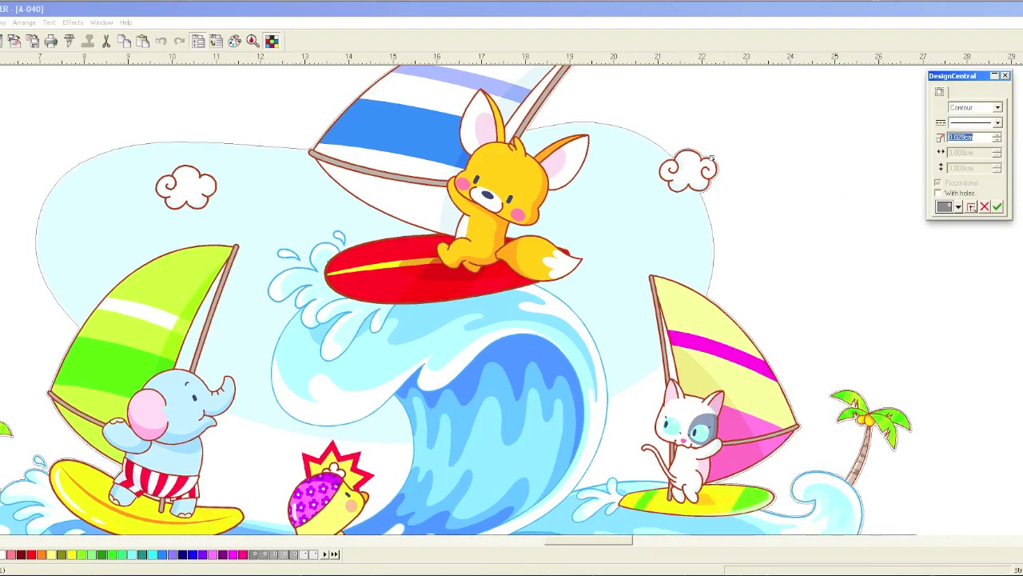
key("F4")
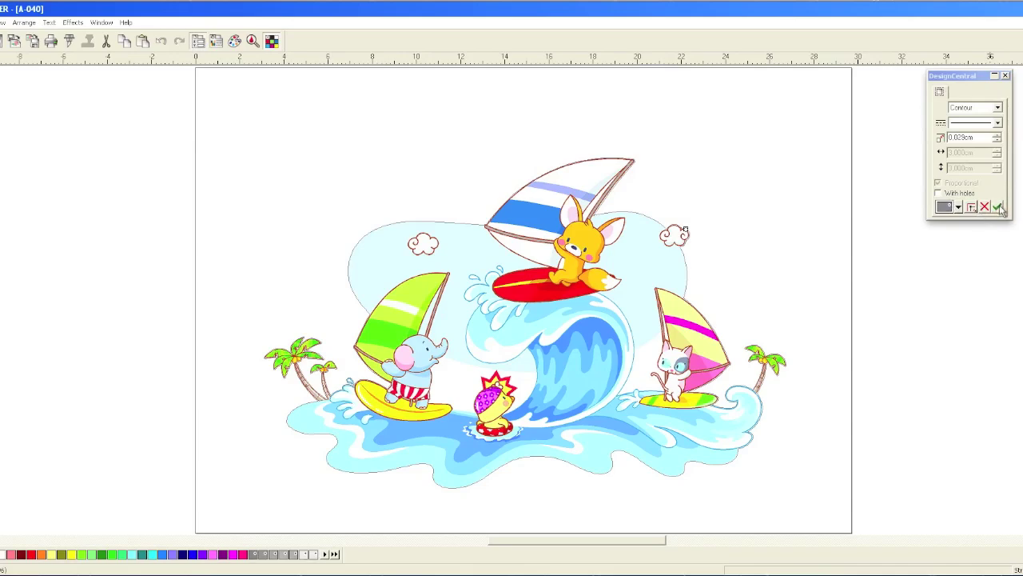
Apply the contour cut to the artwork and add contour cut marks around it
left_click(999, 208)
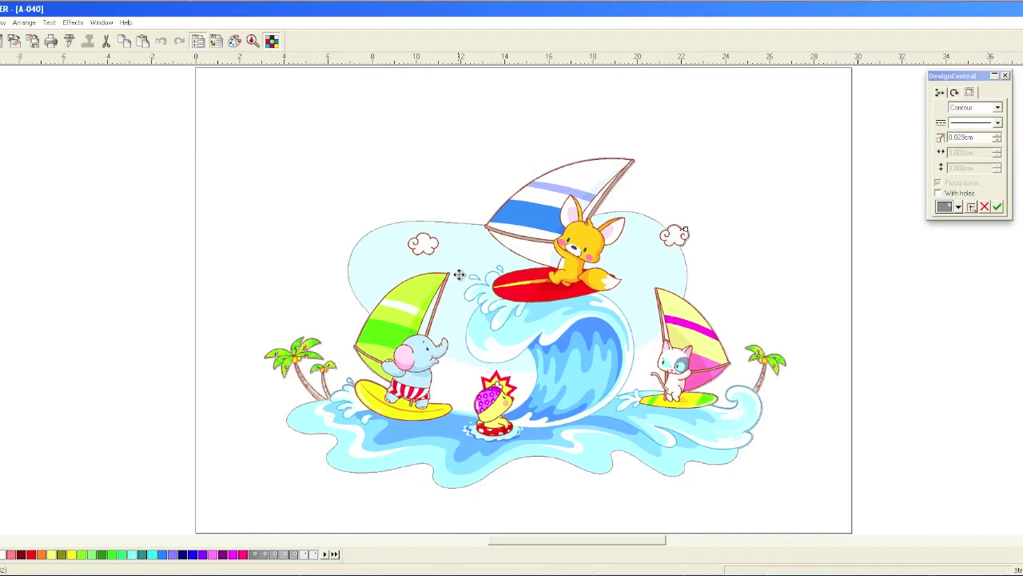
left_click(73, 22)
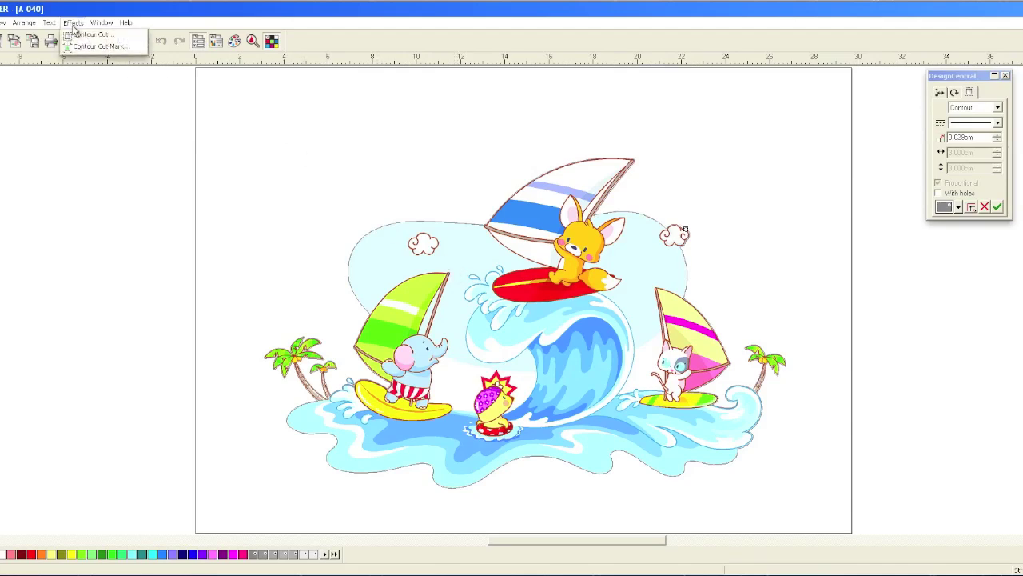
left_click(120, 47)
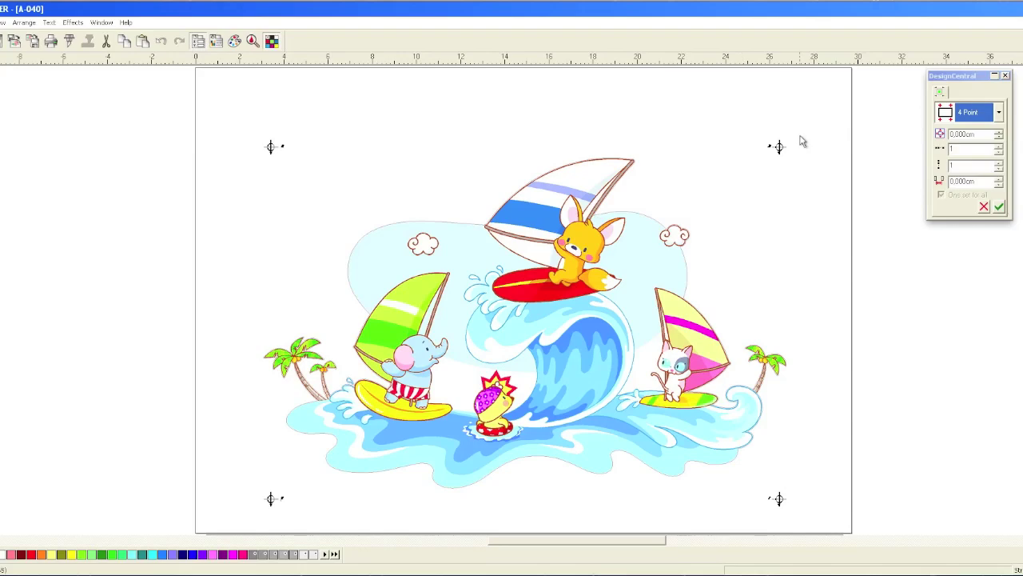
Examine the list of contour cut mark types for the supported cutters, keeping the 4 Point type
left_click(1000, 114)
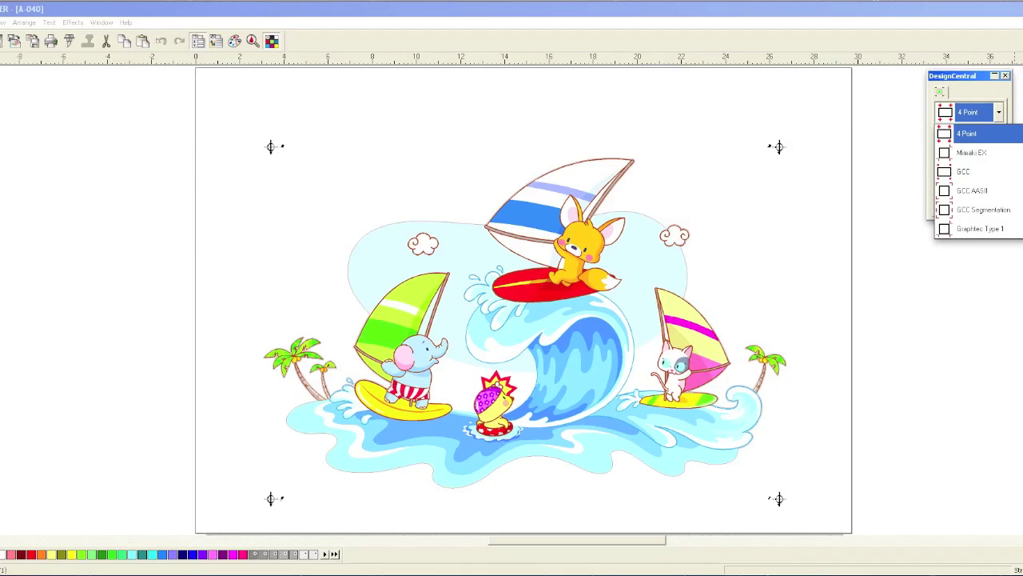
scroll(978, 180, "up", 2)
scroll(979, 180, "down", 2)
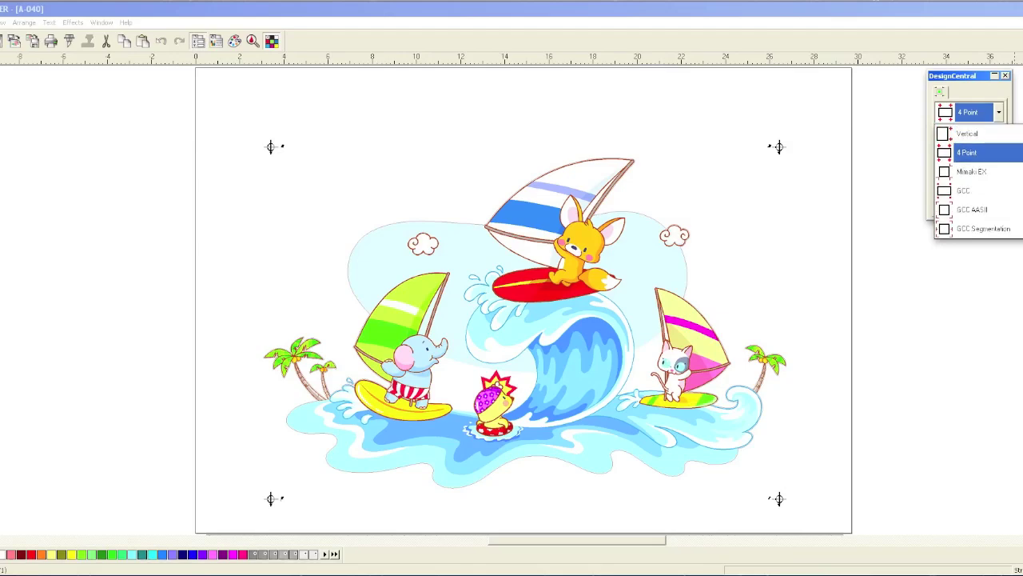
scroll(978, 180, "down", 8)
scroll(978, 180, "up", 9)
scroll(979, 180, "up", 1)
scroll(978, 180, "down", 8)
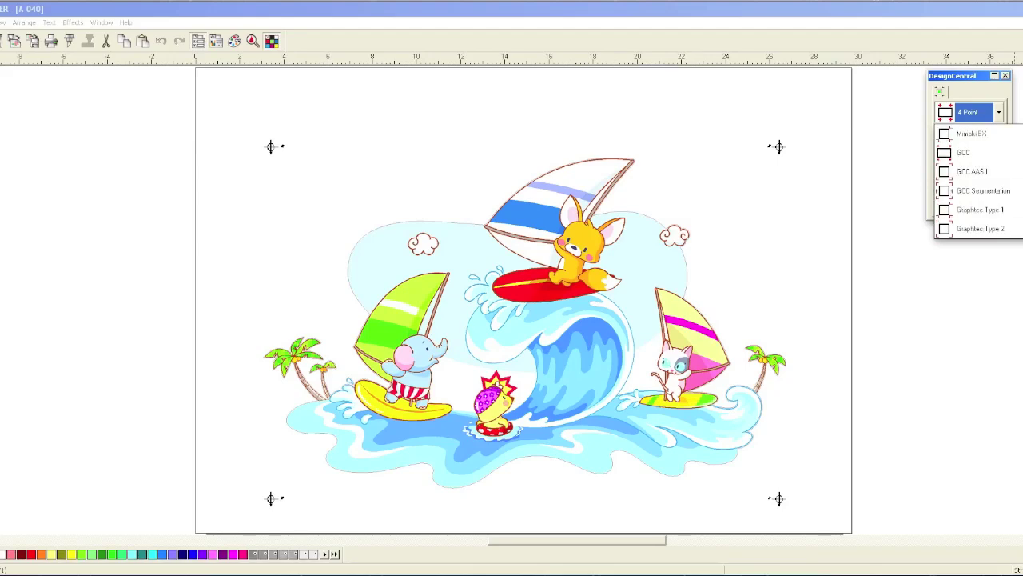
scroll(978, 180, "up", 8)
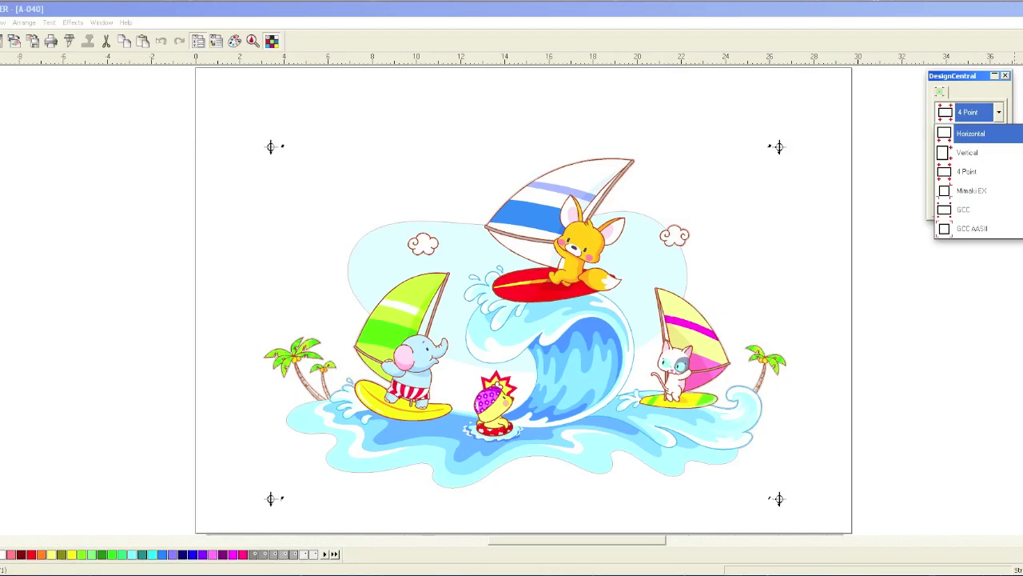
left_click(944, 172)
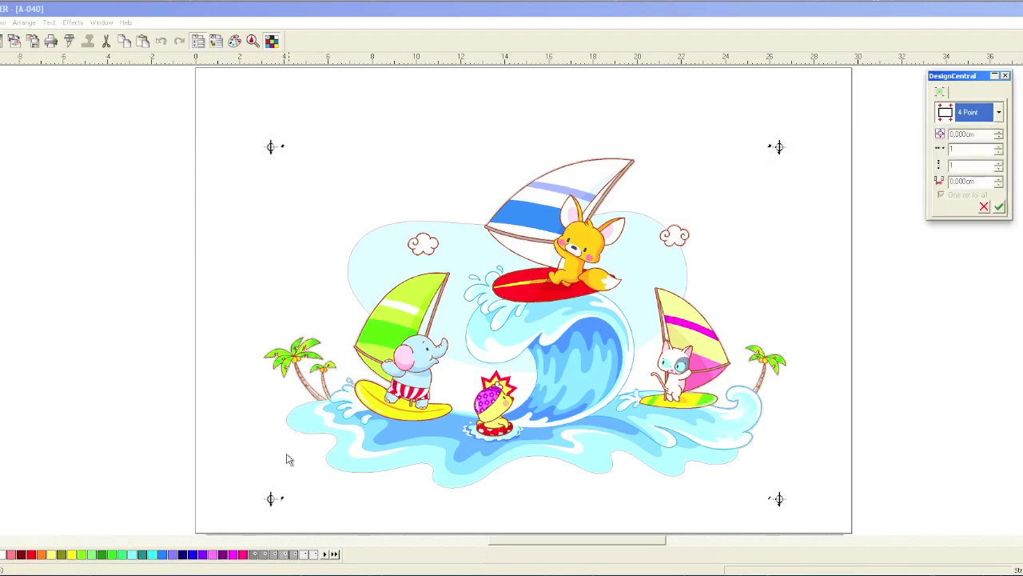
Preview the Mimaki EX and CraftROBO mark types around the artwork
left_click(992, 117)
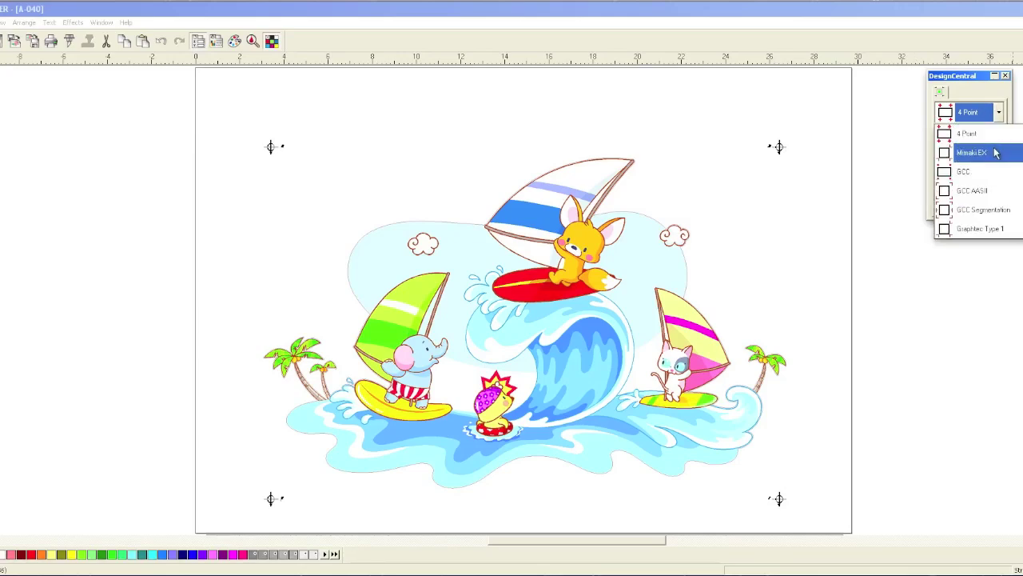
left_click(969, 155)
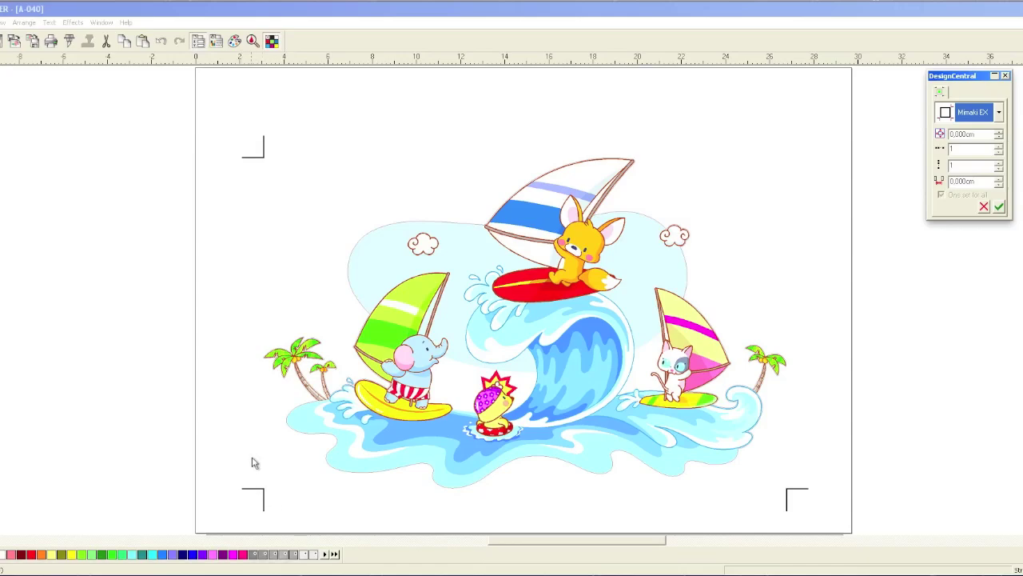
left_click(998, 113)
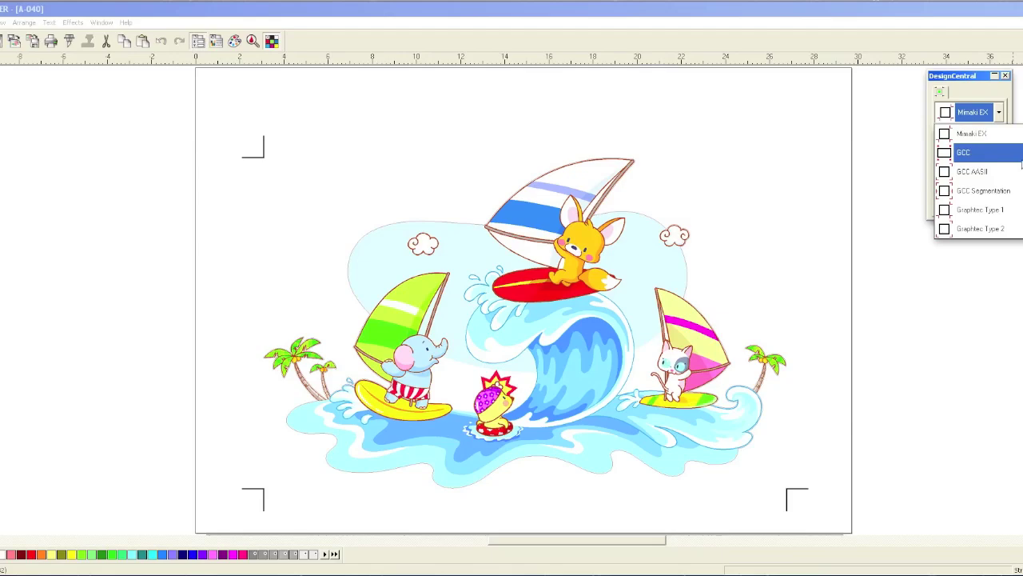
scroll(979, 180, "down", 3)
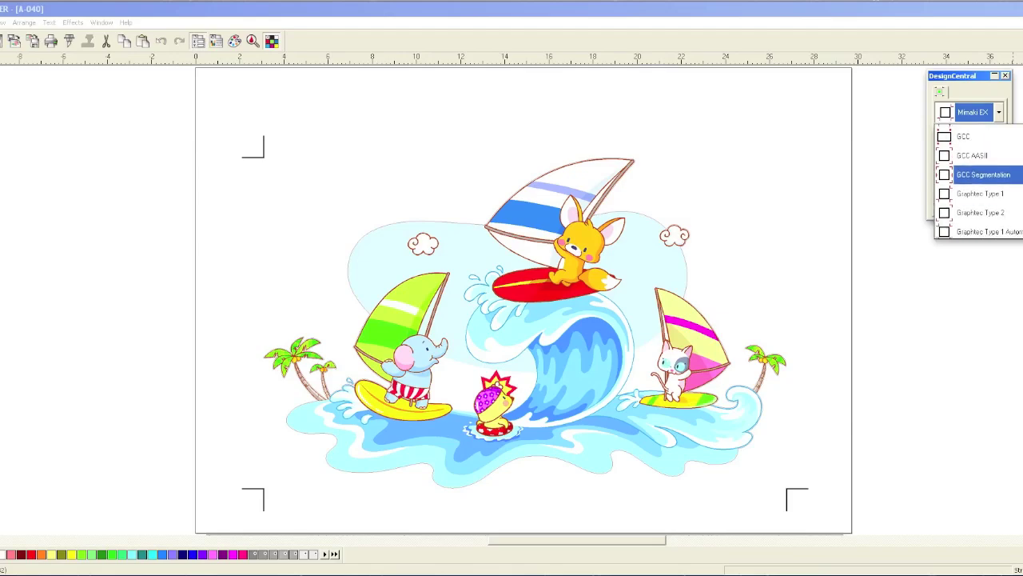
scroll(979, 181, "down", 1)
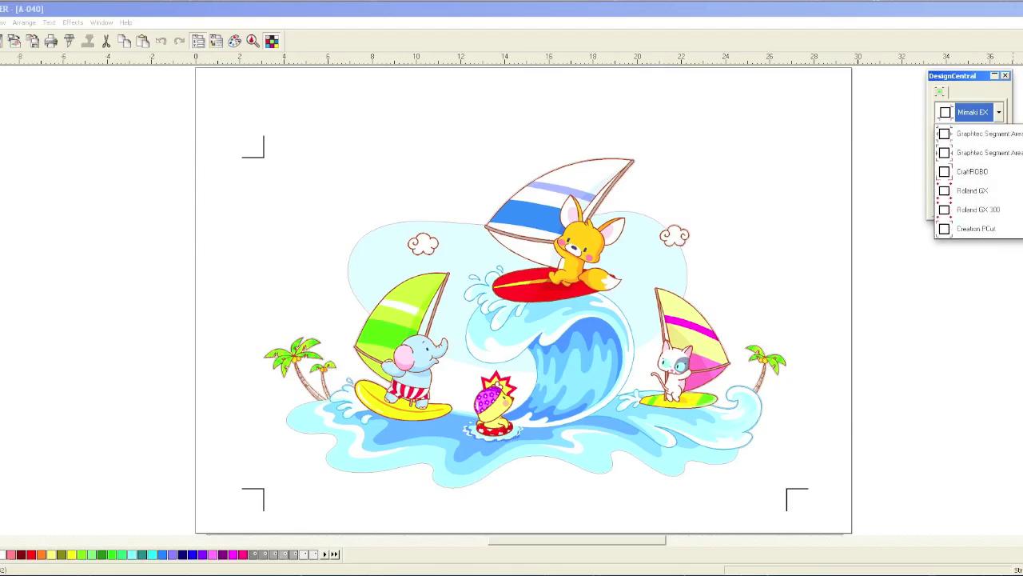
left_click(997, 180)
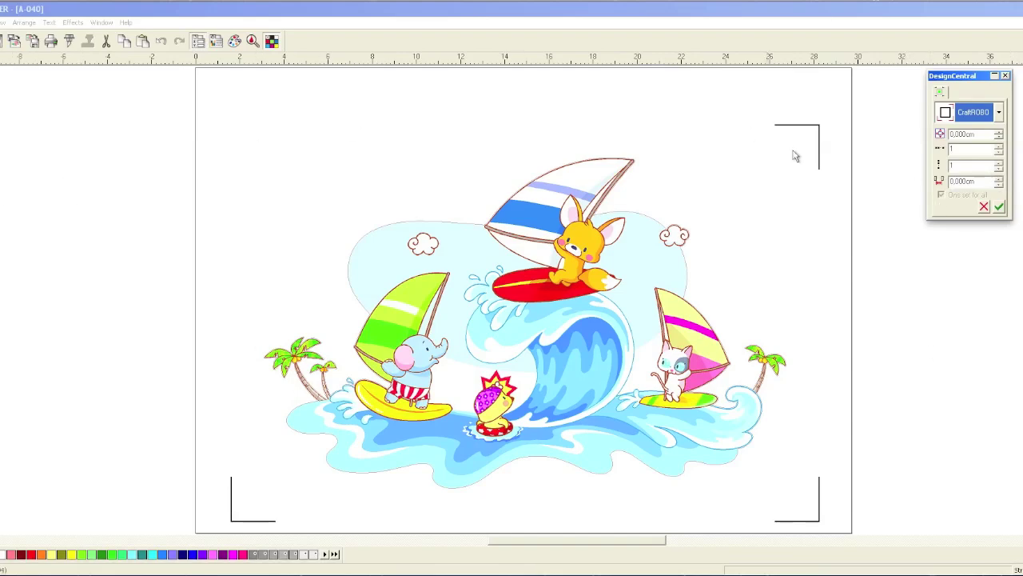
Preview the OPOS and Roland GX 300 mark types around the artwork
left_click(965, 117)
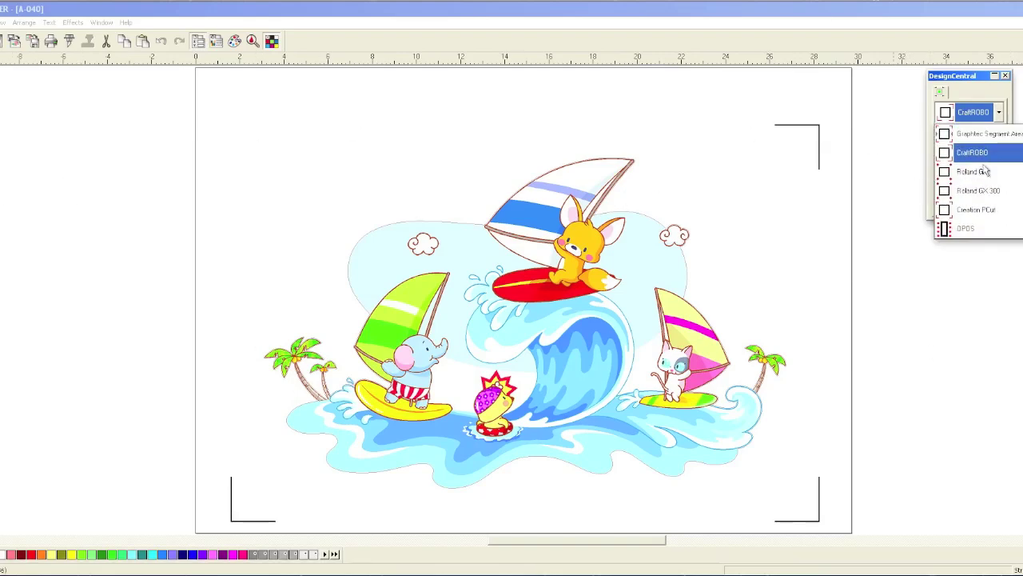
left_click(1020, 228)
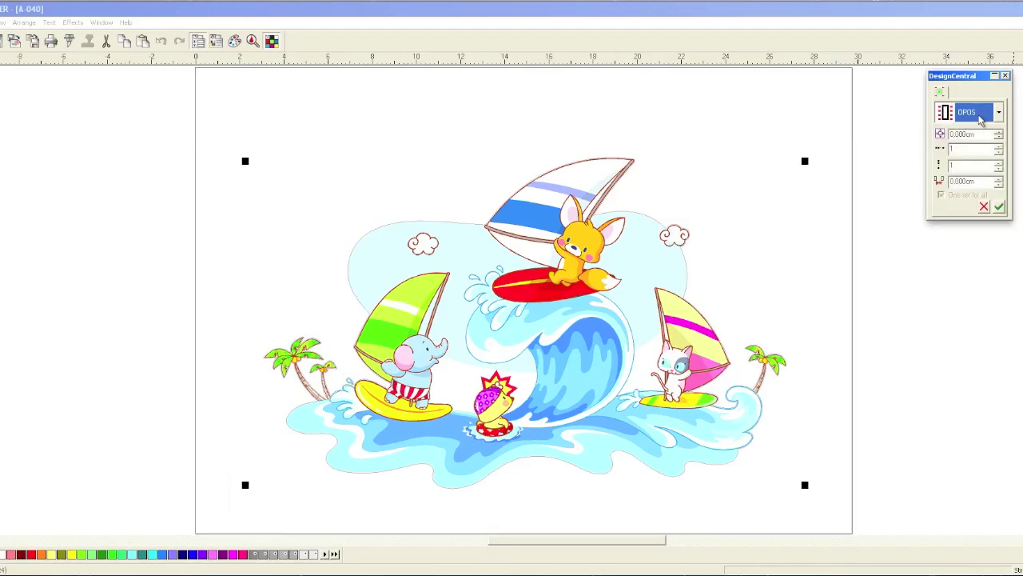
left_click(992, 114)
left_click(1007, 195)
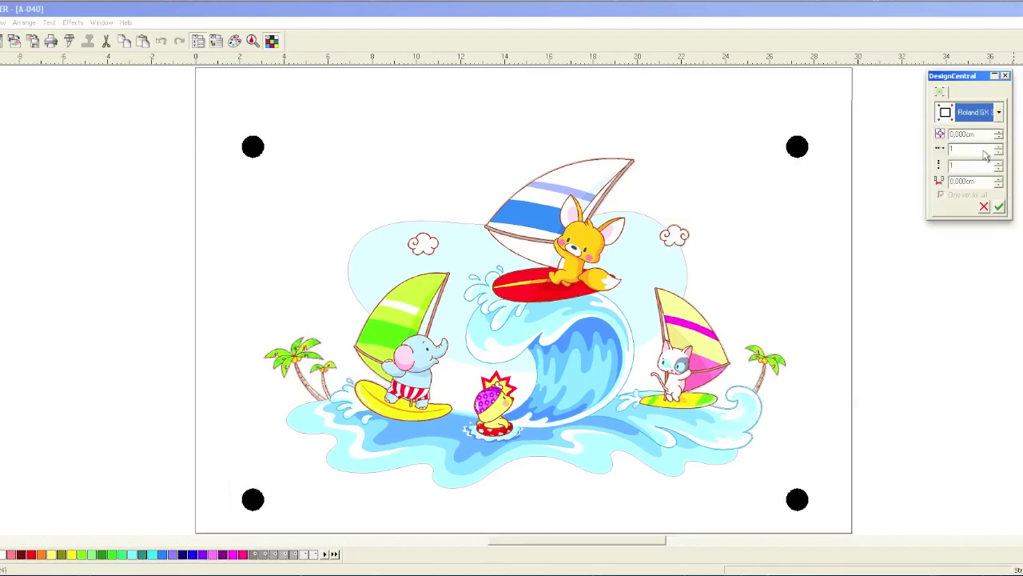
Try the Horizontal mark type, followed by Mimaki EX, on the artwork
left_click(998, 113)
scroll(993, 177, "up", 3)
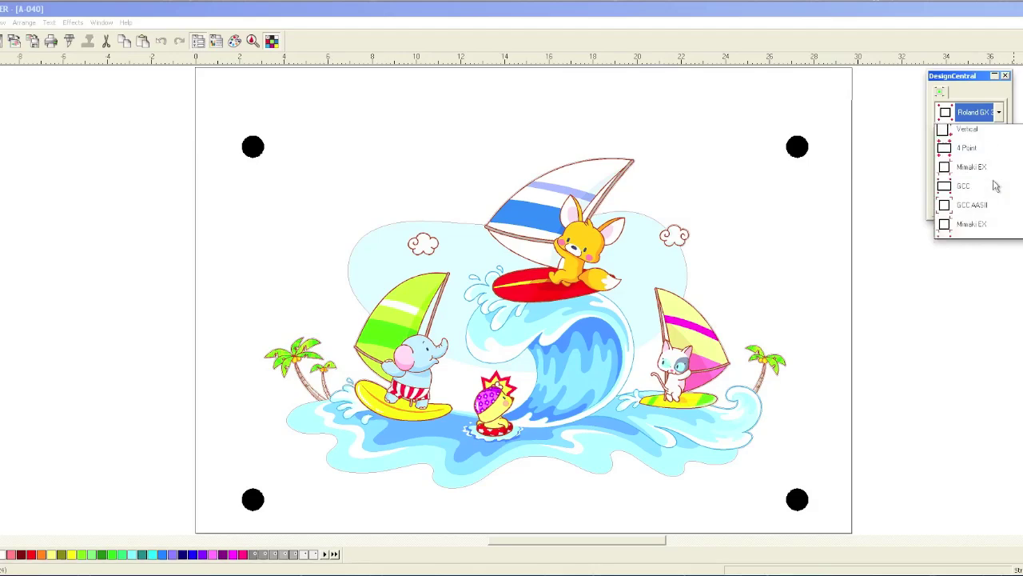
left_click(988, 135)
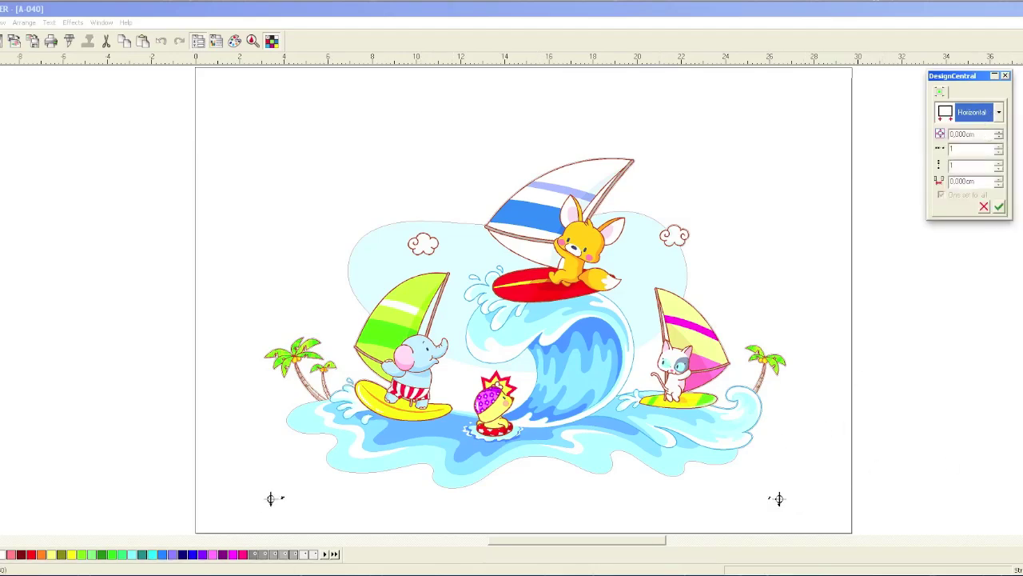
left_click(980, 113)
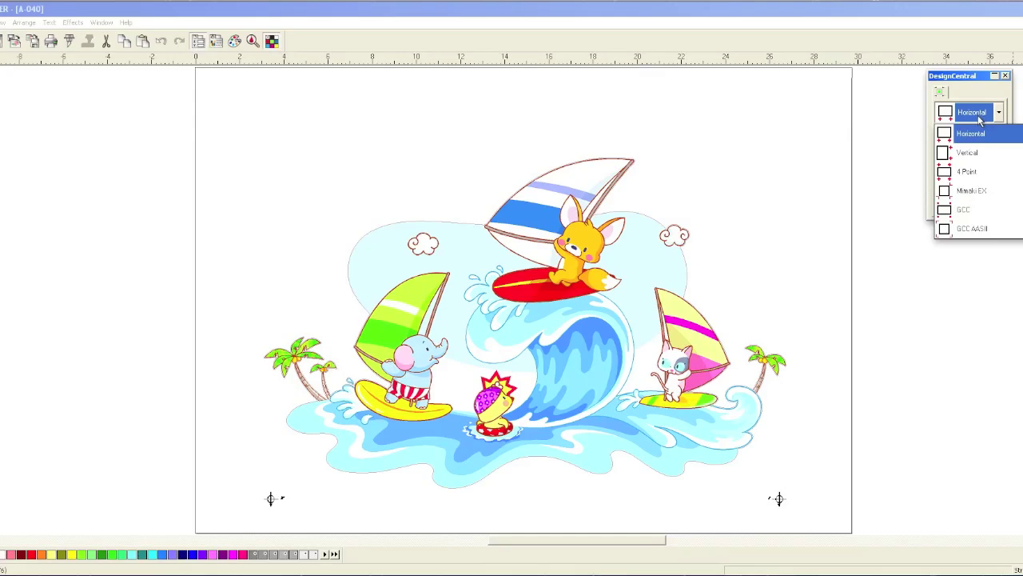
left_click(972, 190)
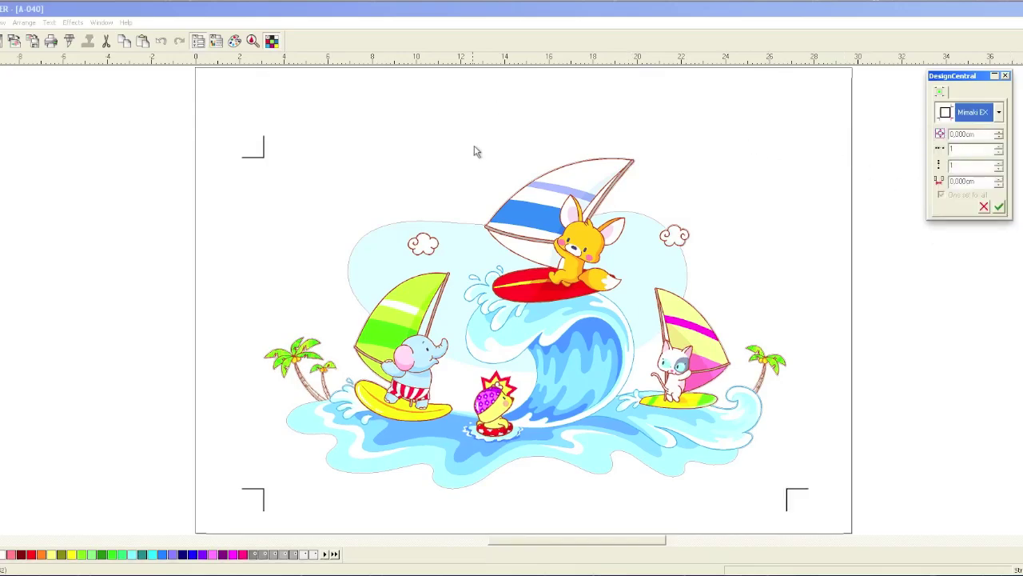
Switch the contour cut marks to the Vertical type
left_click(974, 115)
scroll(992, 144, "down", 2)
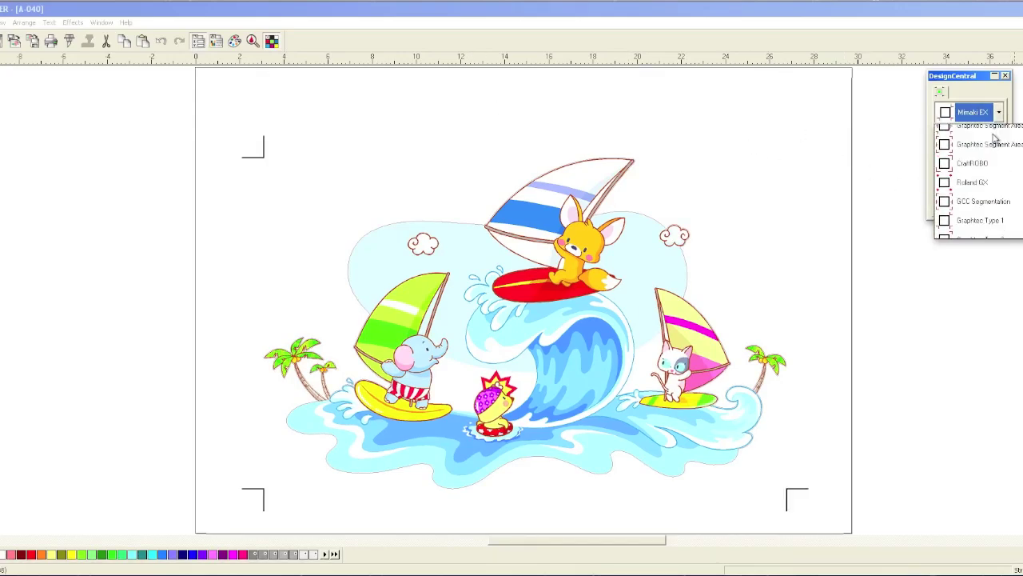
scroll(988, 152, "up", 4)
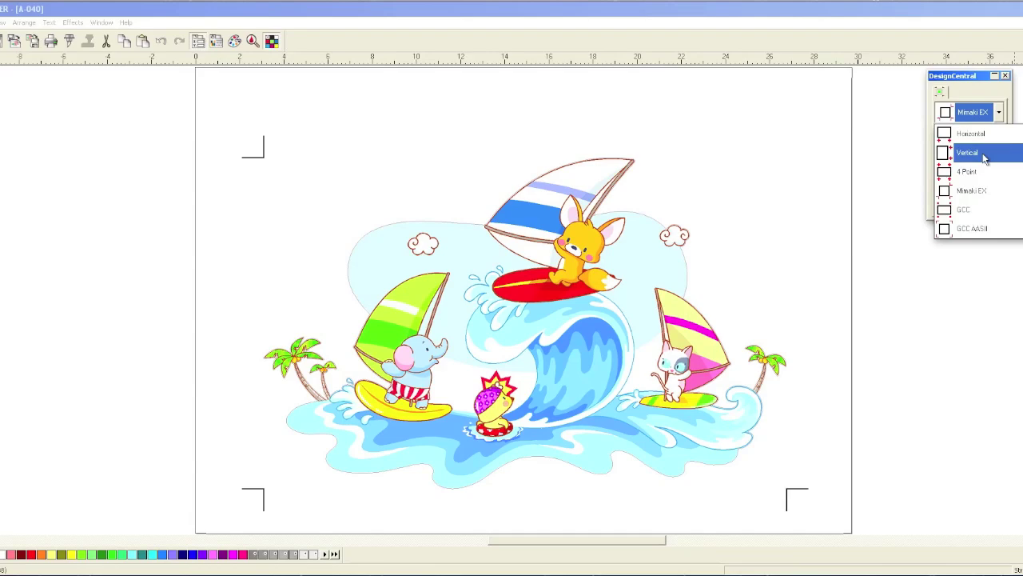
left_click(984, 155)
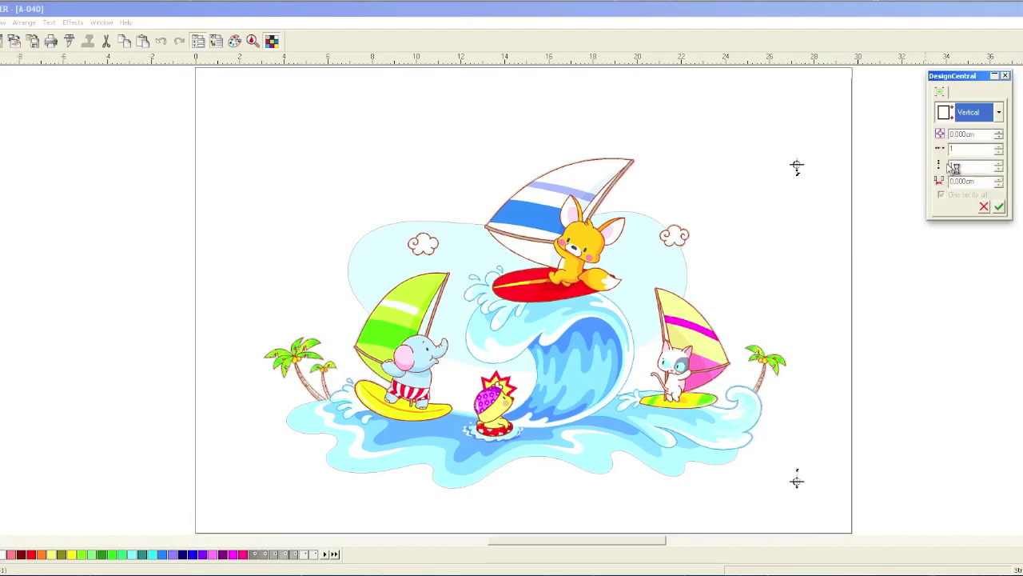
Set the contour cut marks to 4 Point and apply them around the artwork
left_click(954, 119)
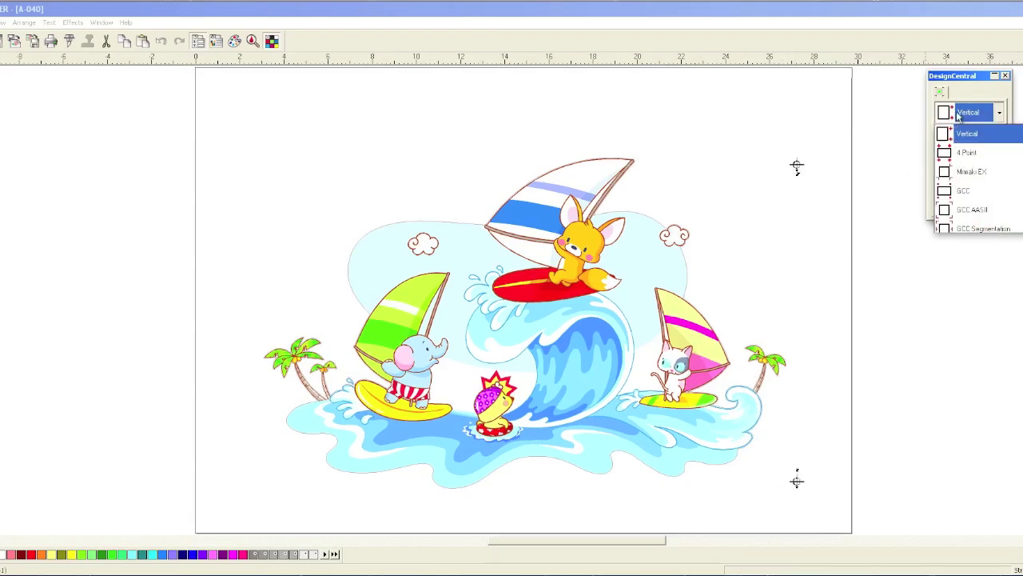
left_click(991, 155)
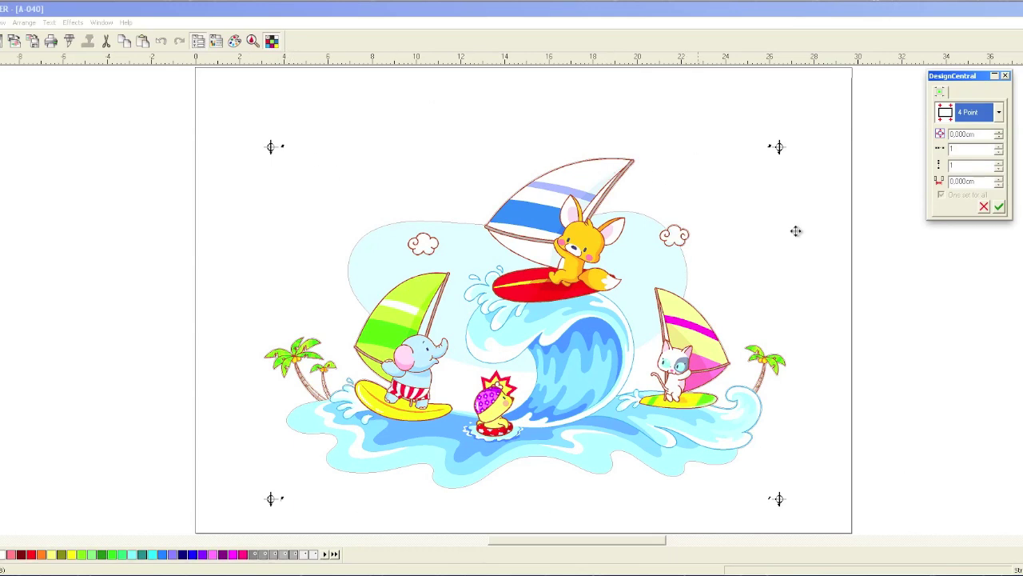
left_click(999, 208)
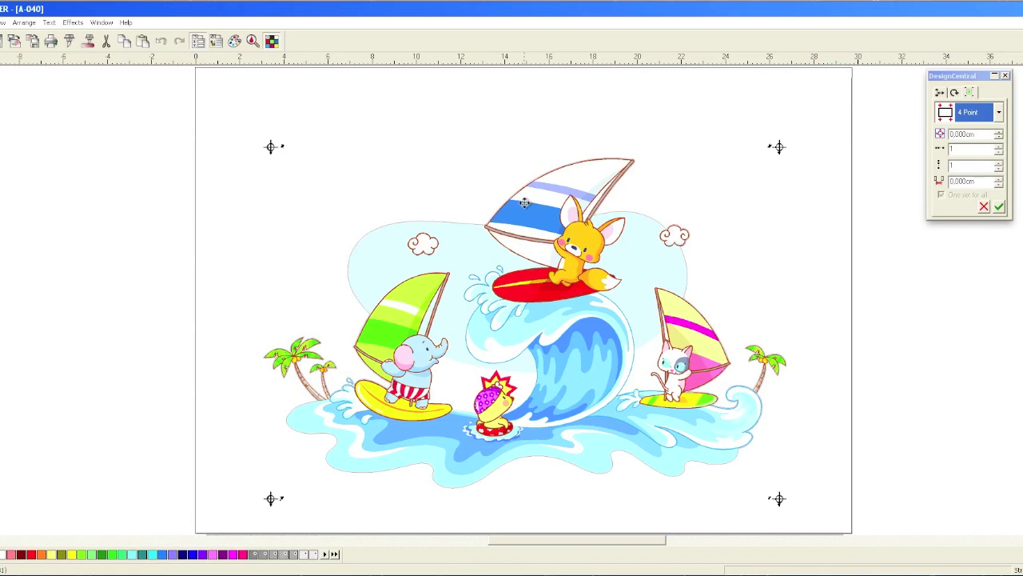
Start printing the page with the artwork and its cut marks
key("alt+f")
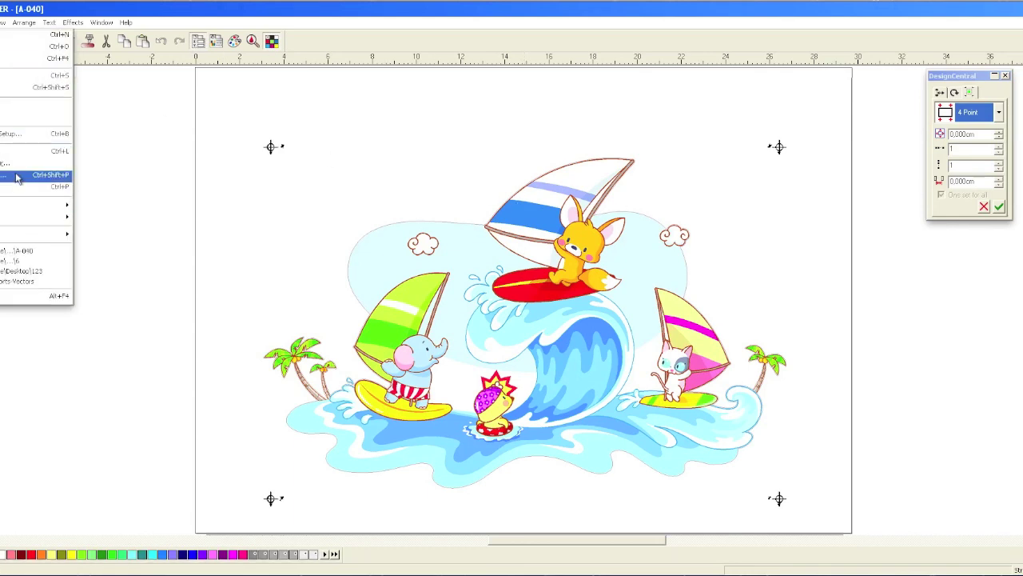
left_click(2, 188)
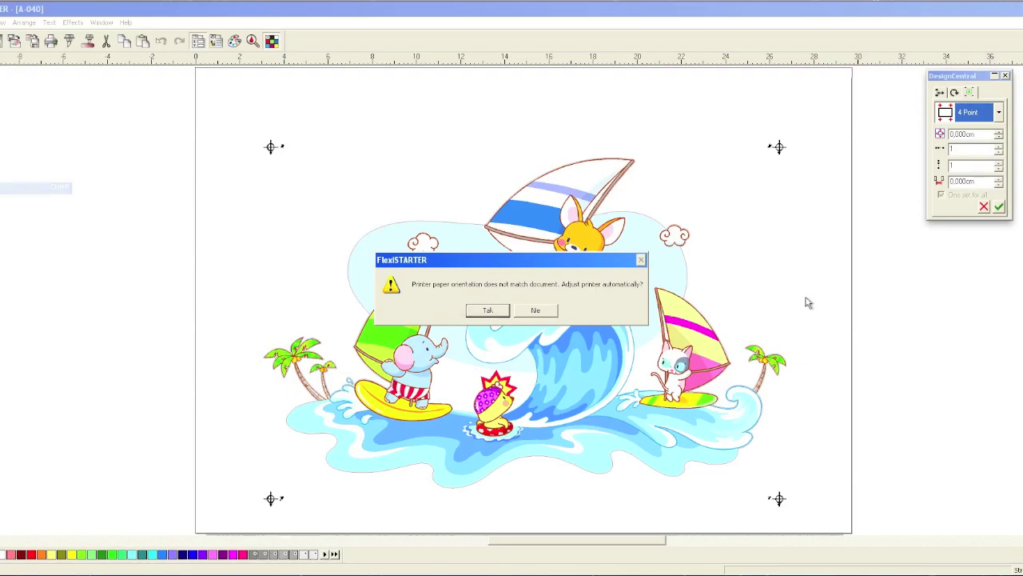